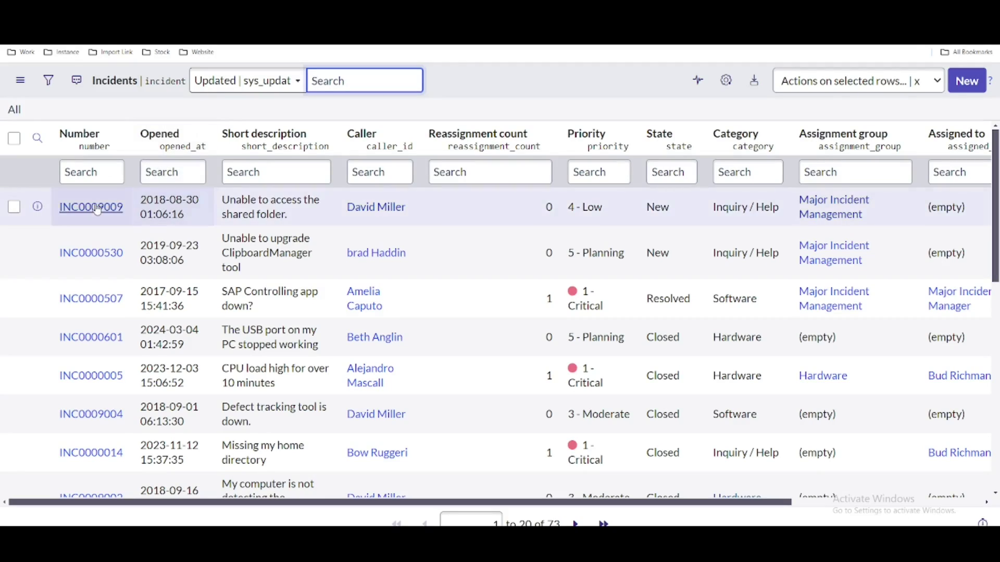
# Open incident INC0009009 and review the values available for its State field.
pyautogui.click(96, 208)
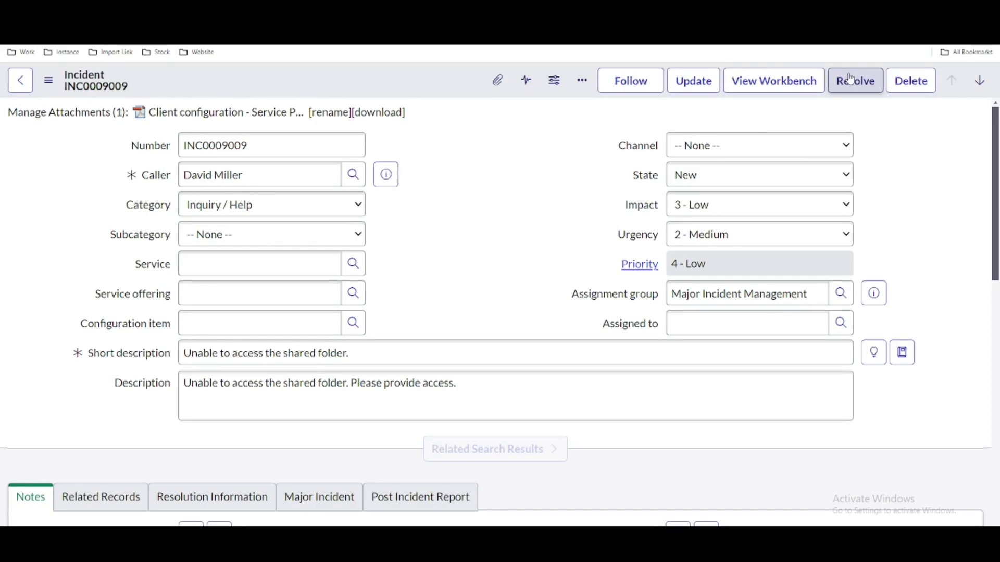
pyautogui.click(730, 183)
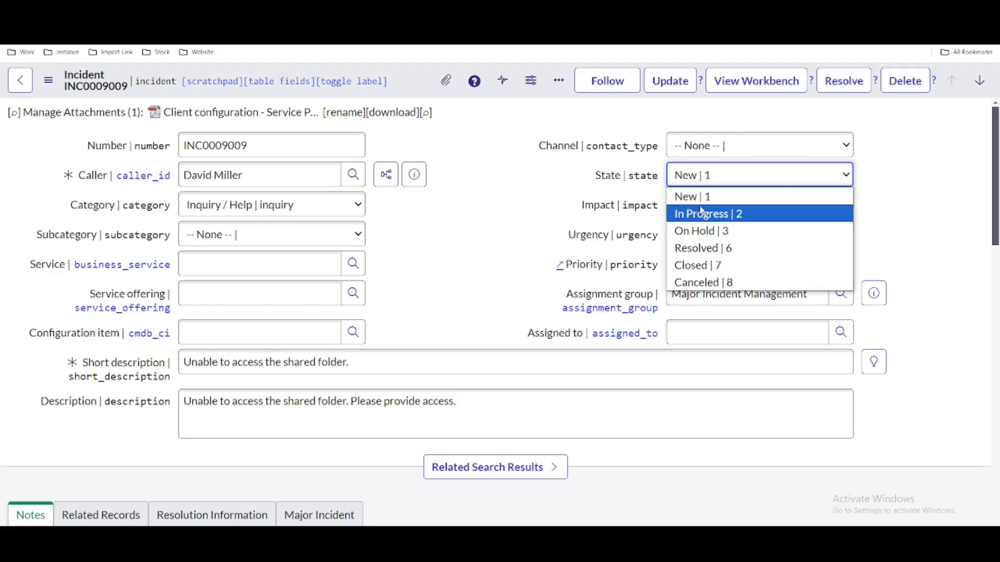
pyautogui.click(561, 127)
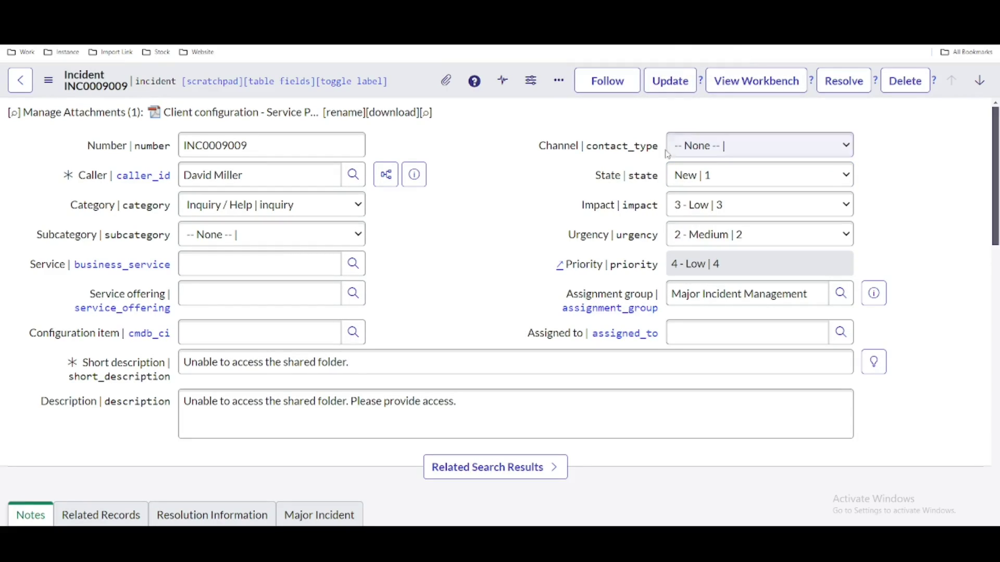
pyautogui.click(685, 182)
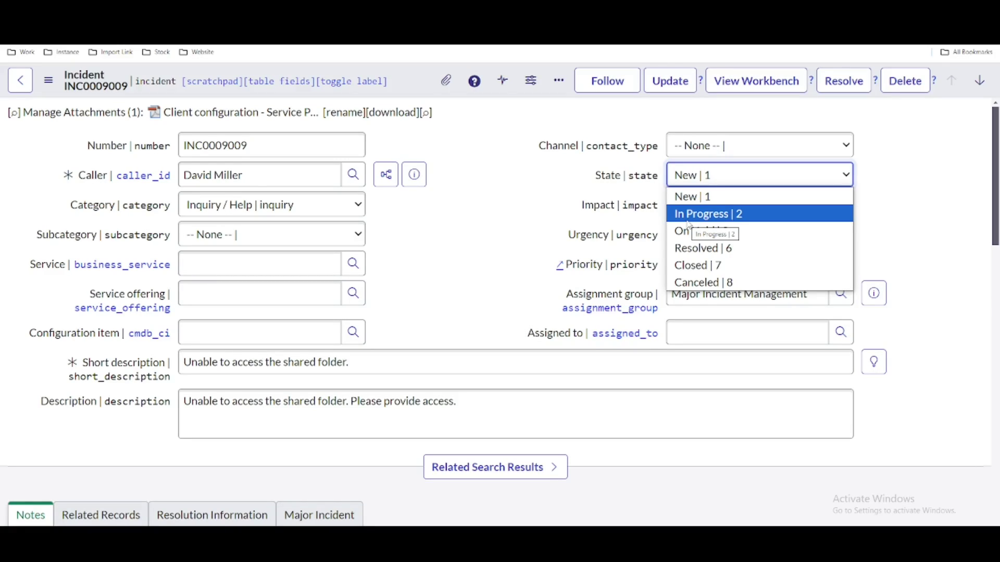
pyautogui.click(604, 209)
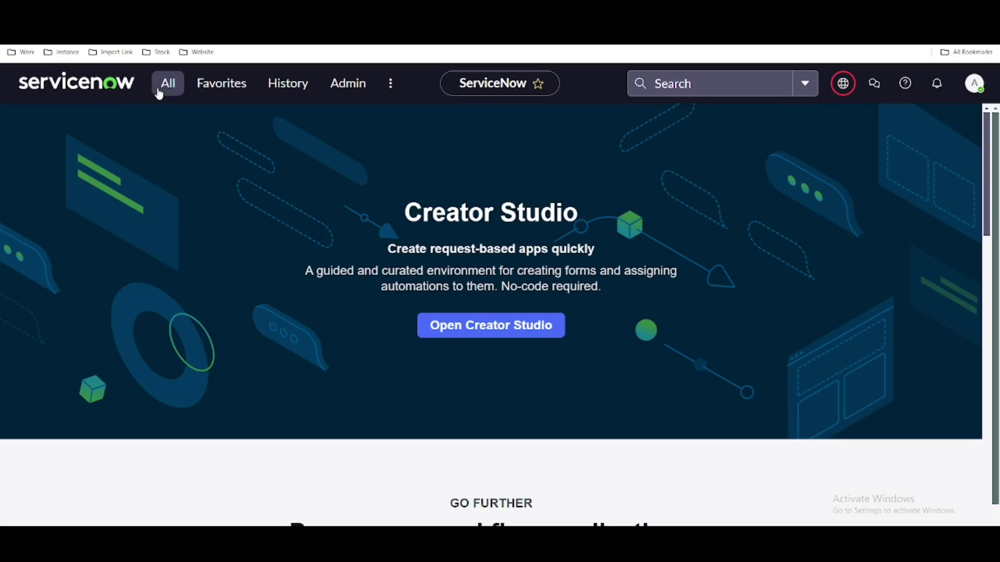
# Find the System Definition UI Actions list with the search term "ui action" and start a new record.
pyautogui.click(161, 90)
pyautogui.write('ui action')
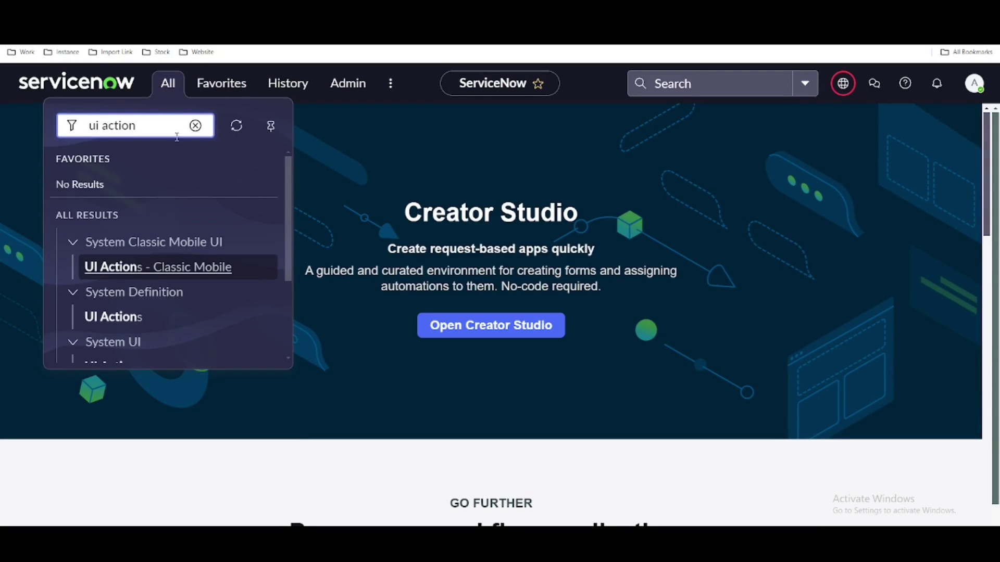
pyautogui.click(144, 314)
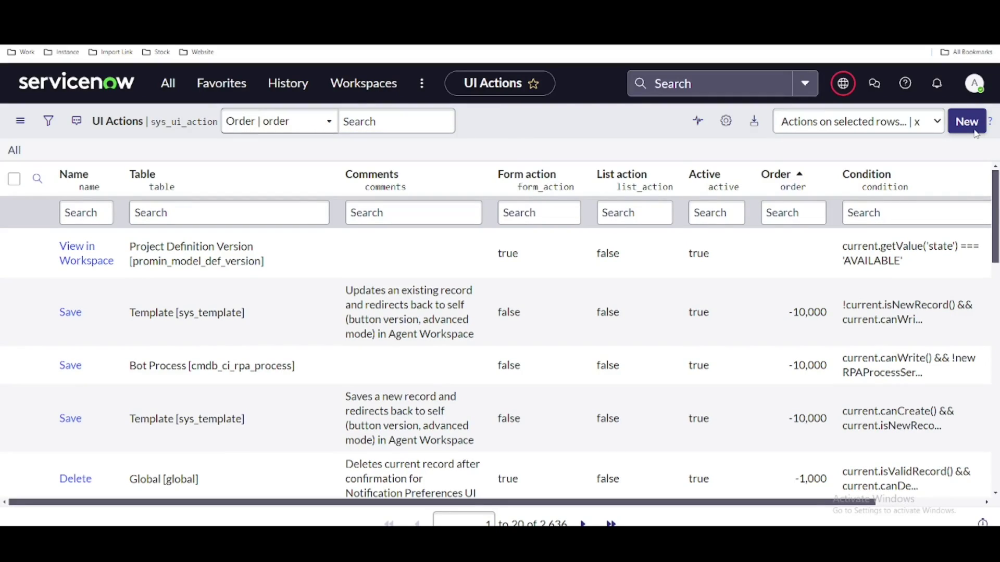
pyautogui.click(975, 132)
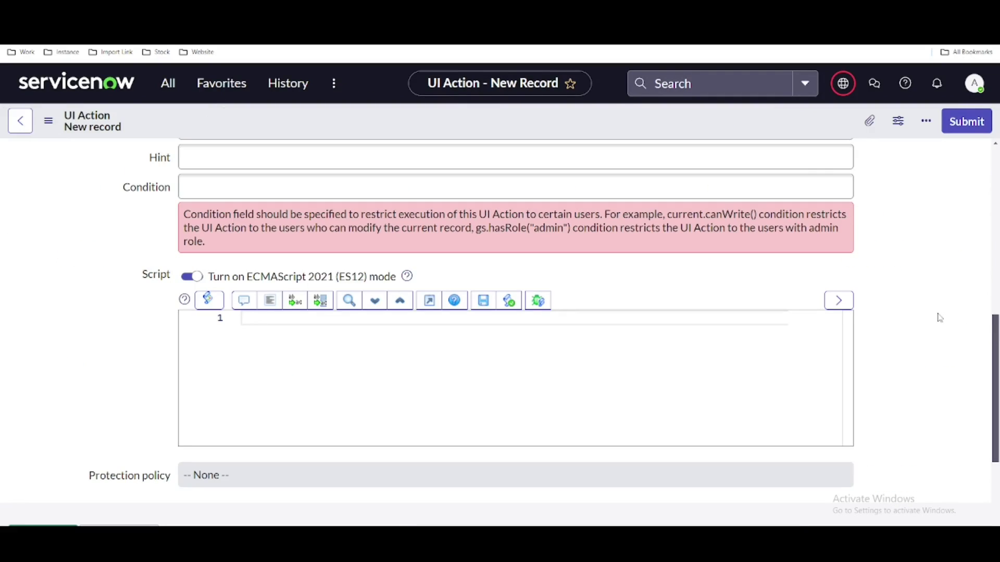
# Name the new UI action "In Progress" and enable it as a form button.
pyautogui.scroll(3, 945, 333)
pyautogui.scroll(7, 945, 335)
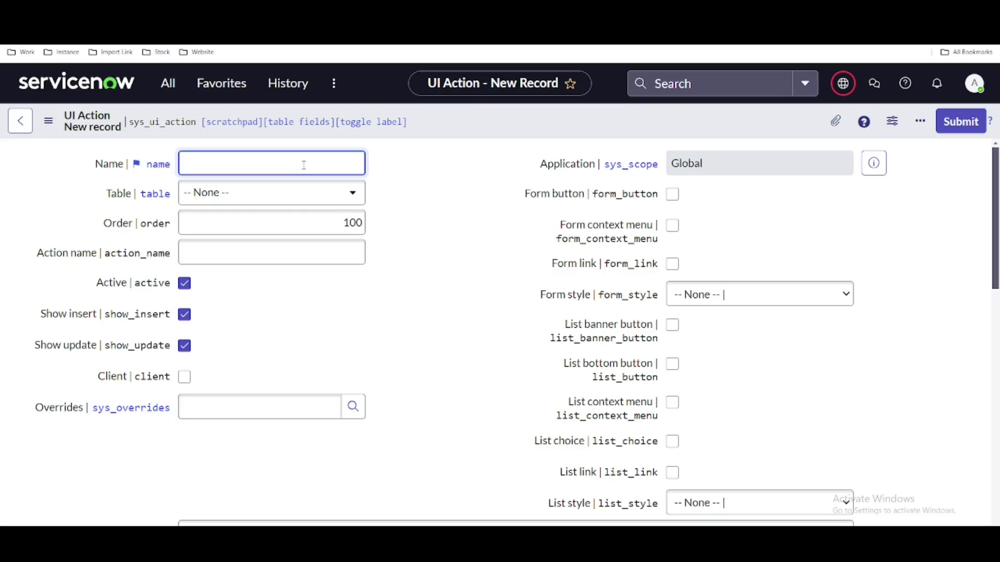
pyautogui.write('In Progress')
pyautogui.click(446, 194)
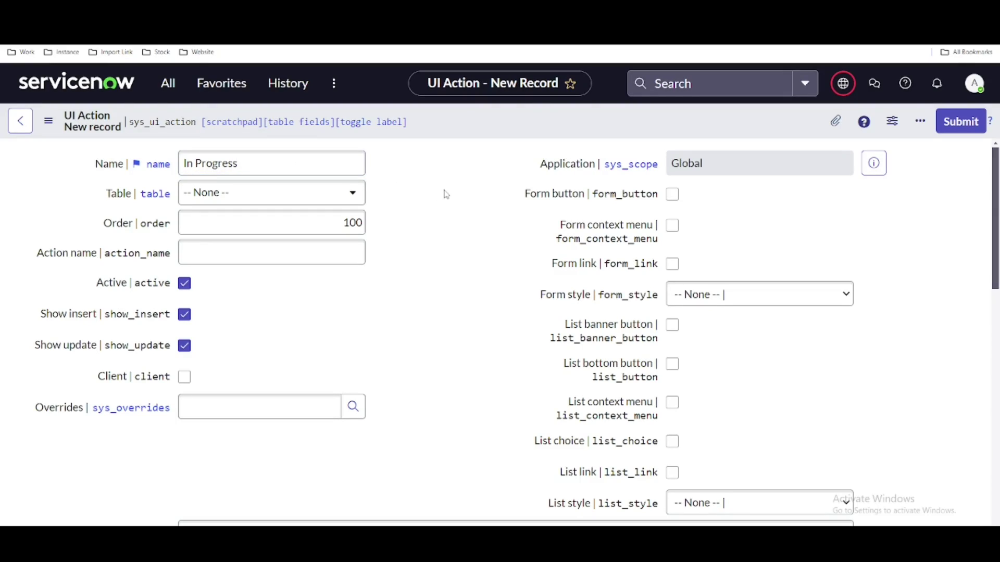
pyautogui.click(672, 195)
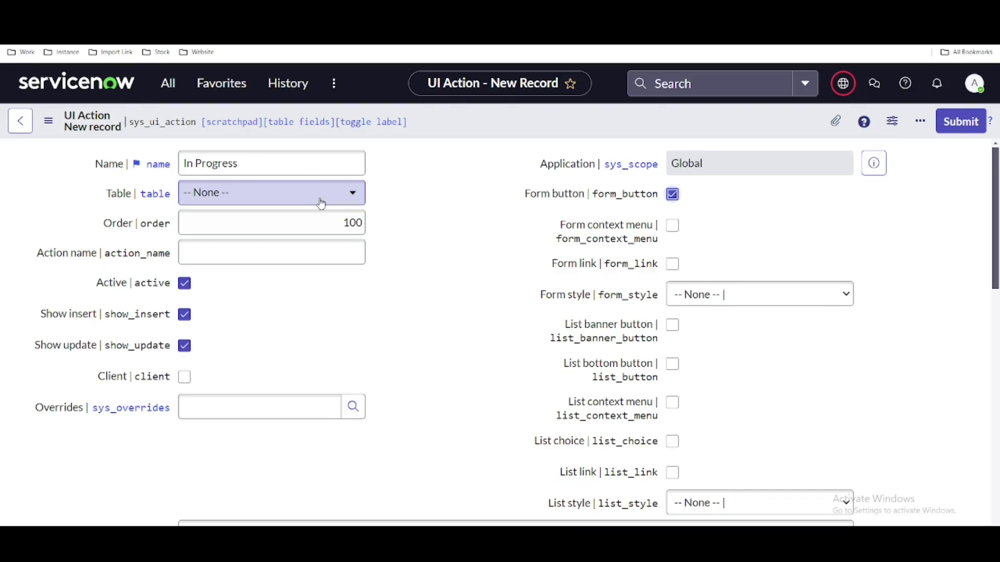
# Set the UI action's table to Incident [incident] and save the record while staying on its form.
pyautogui.click(322, 203)
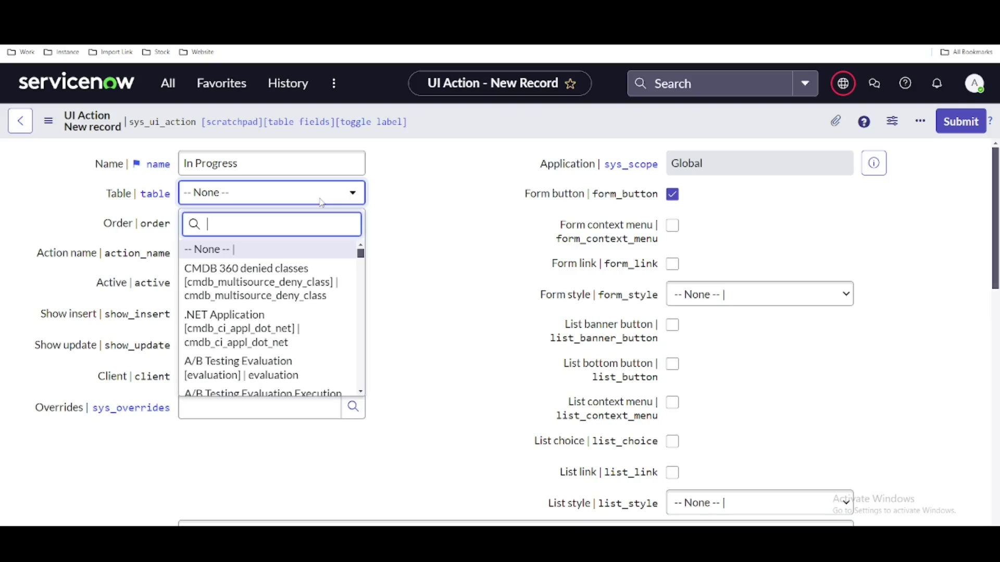
pyautogui.write('incident')
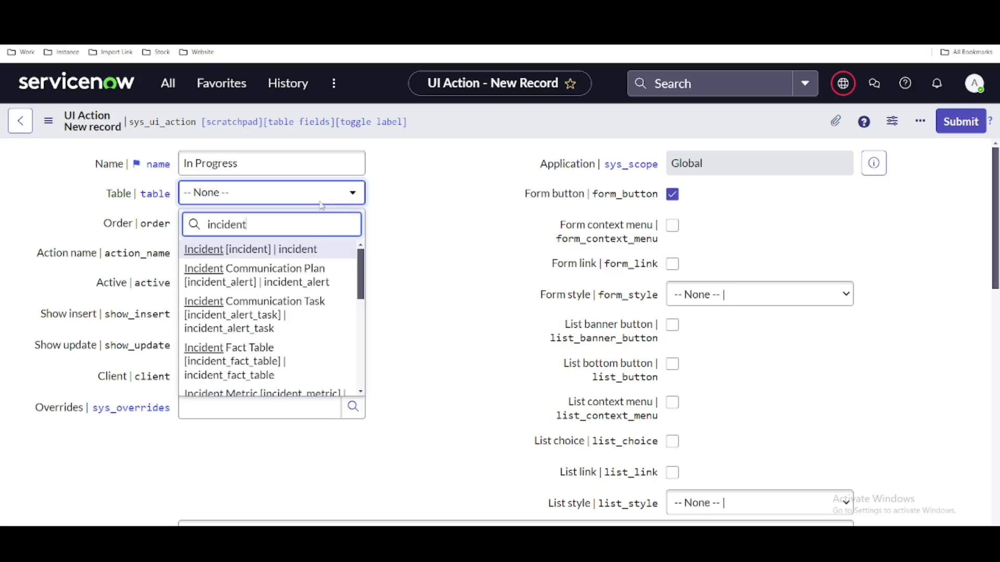
pyautogui.click(301, 253)
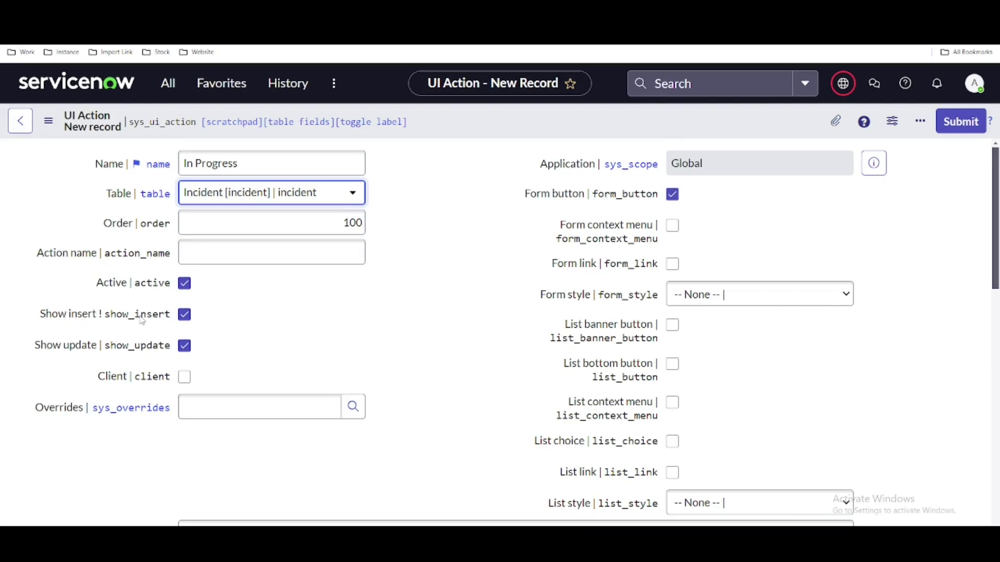
pyautogui.rightClick(464, 127)
pyautogui.click(489, 137)
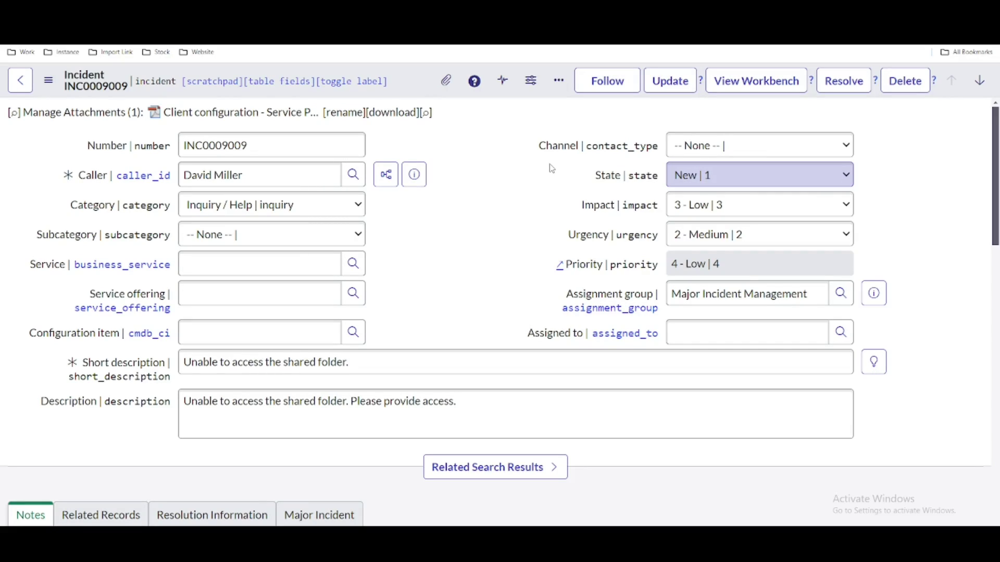
# Reload the incident form, check its State choices and try out the new In Progress action.
pyautogui.press('F5')
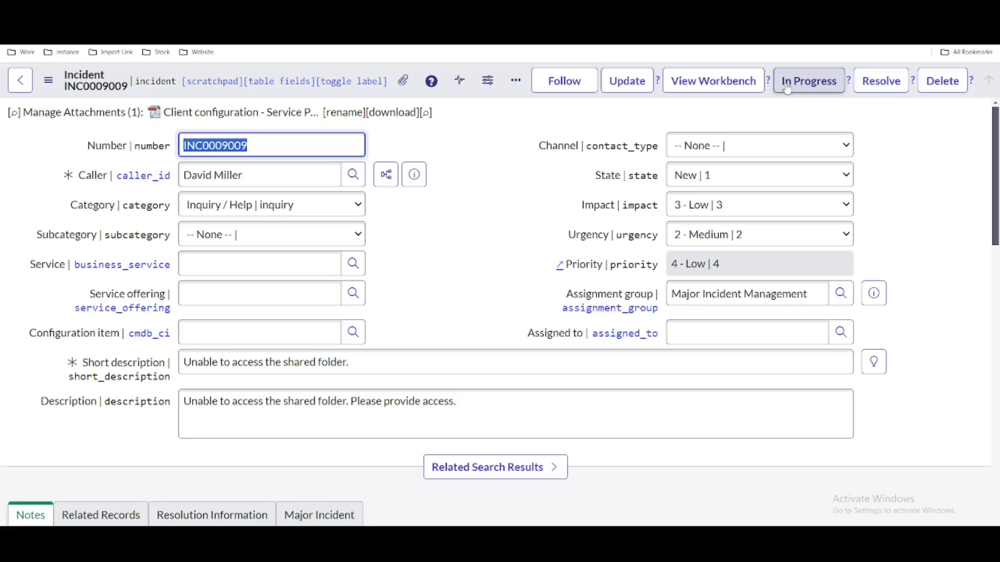
pyautogui.click(692, 186)
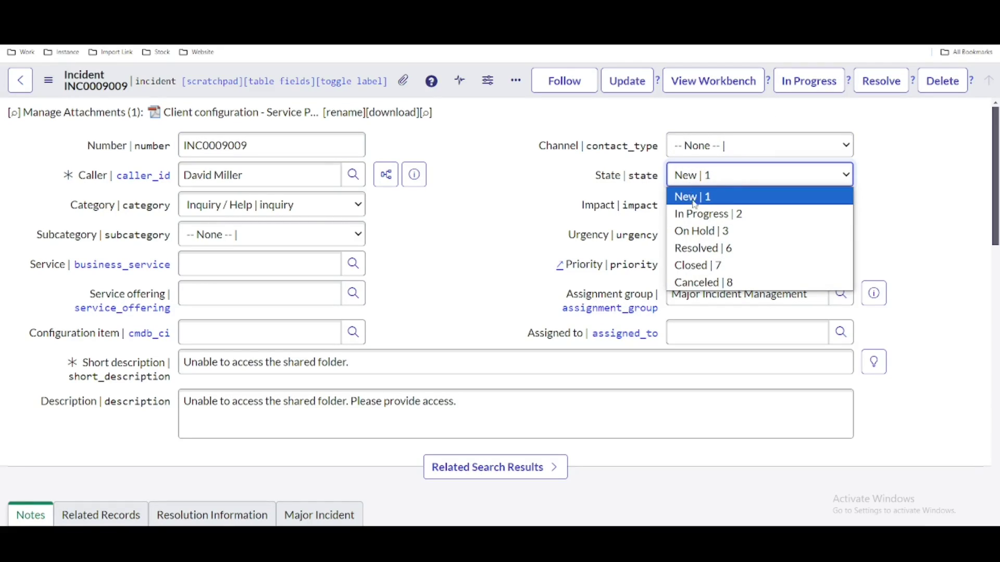
pyautogui.click(530, 153)
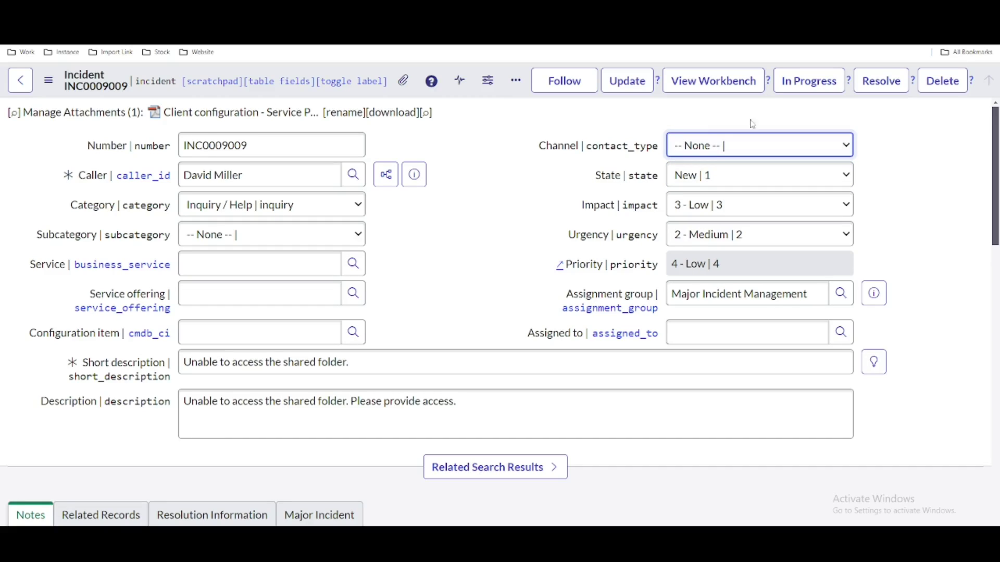
pyautogui.click(827, 90)
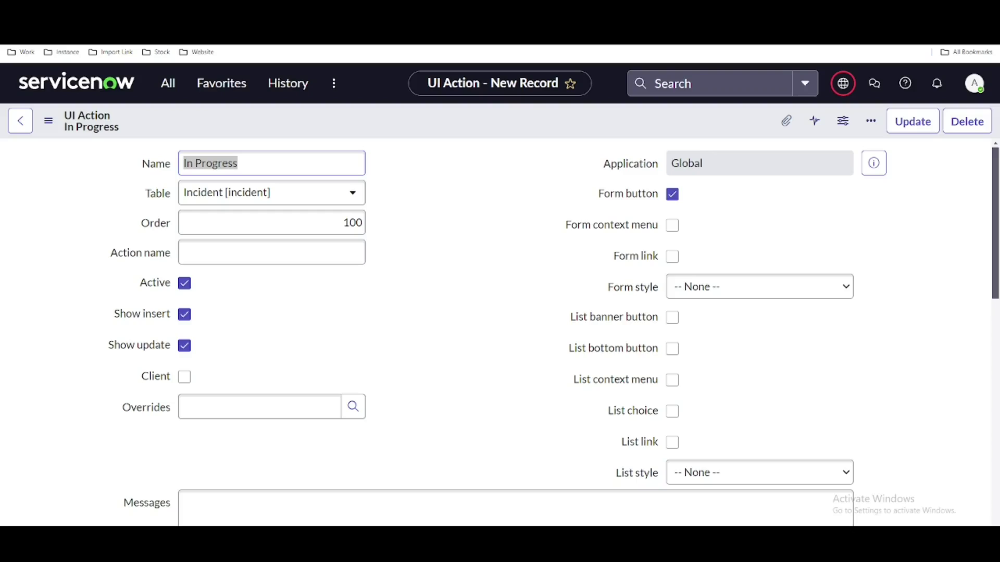
# Turn off ECMAScript 2021 (ES12) mode for the UI action and start its script with var gr = new GlideRecord('incident');.
pyautogui.scroll(-7, 430, 303)
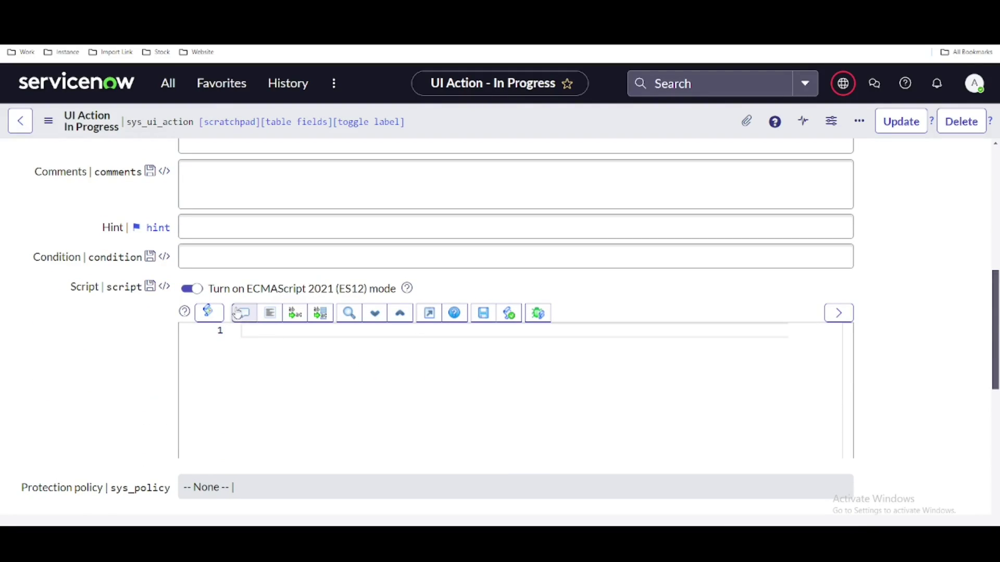
pyautogui.click(195, 290)
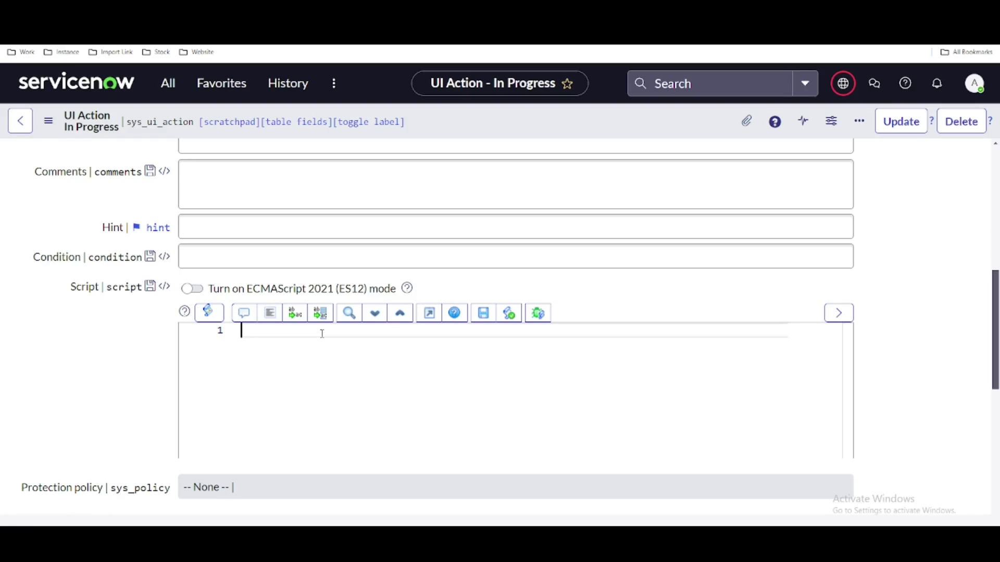
pyautogui.write('var gr = new G')
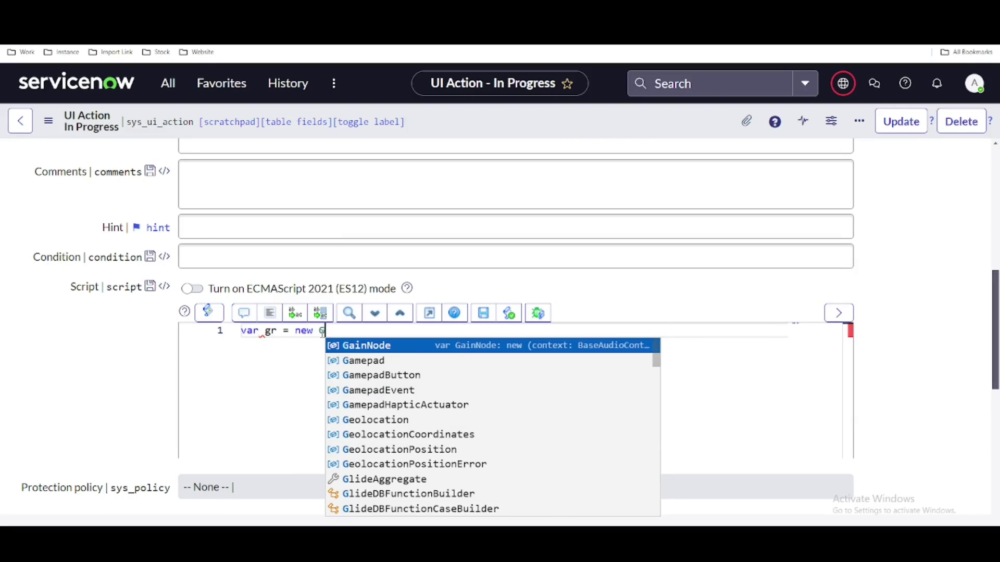
pyautogui.write('lideRecor')
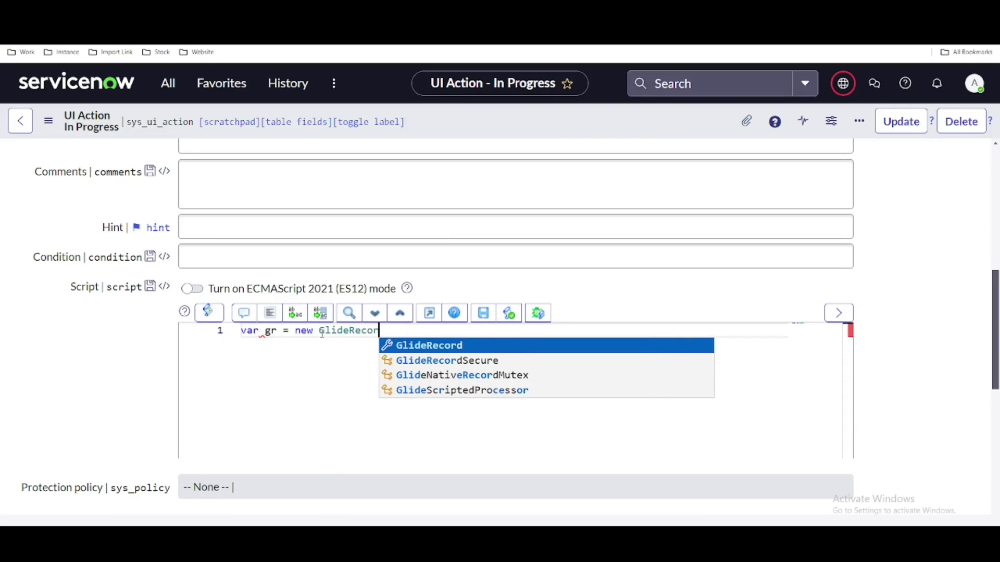
pyautogui.write("d('incident')")
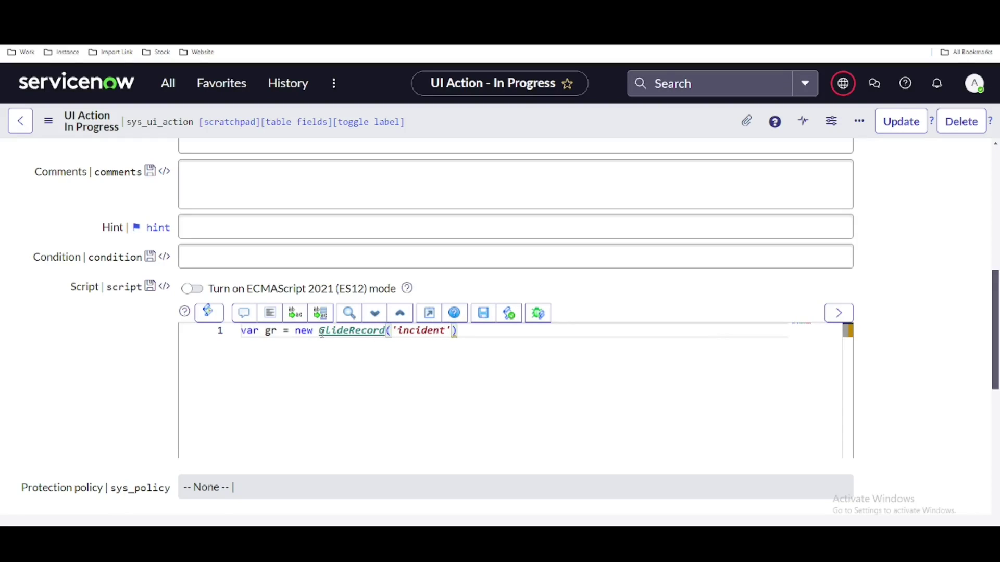
pyautogui.write(';')
pyautogui.press('Return')
# Add an if(gr.get('...')){ } block to the script, using the sys_id copied from incident INC0009009 as the argument.
pyautogui.write('if(gr')
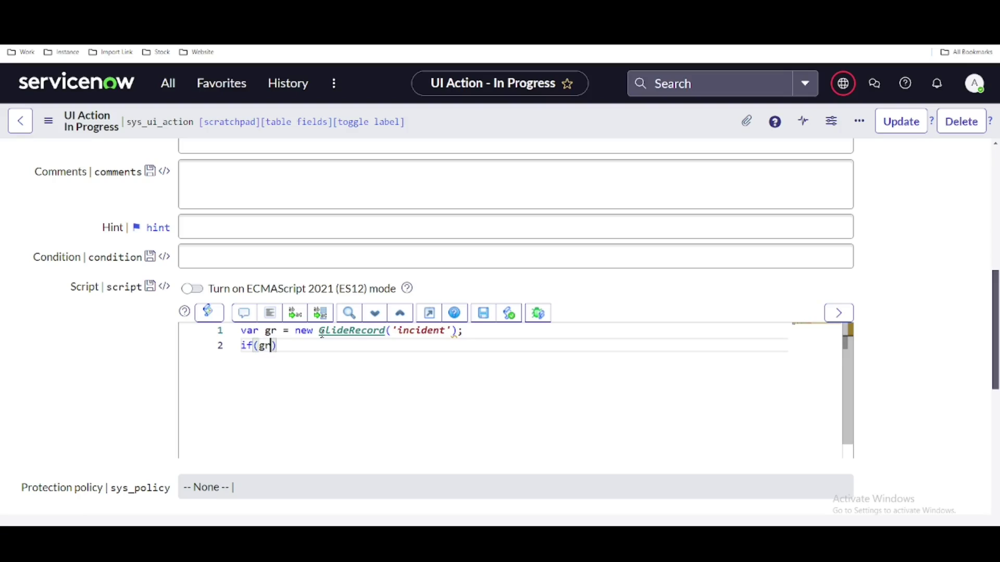
pyautogui.write('.get(')
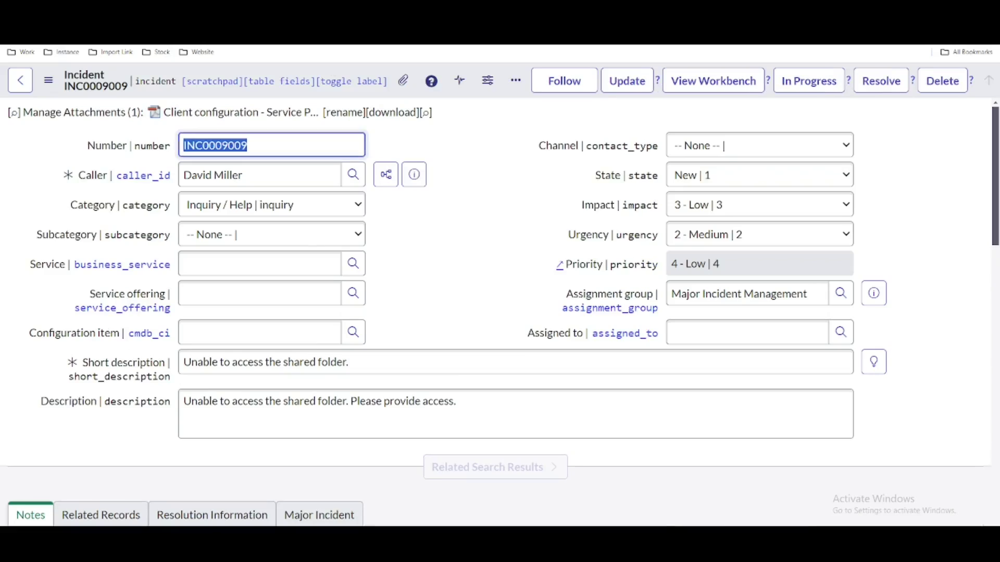
pyautogui.rightClick(140, 85)
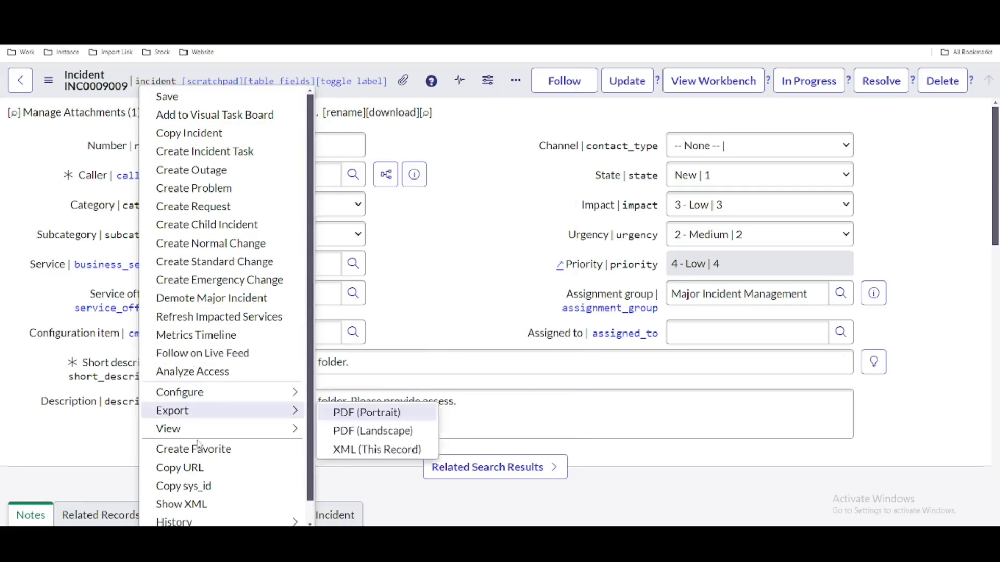
pyautogui.click(193, 482)
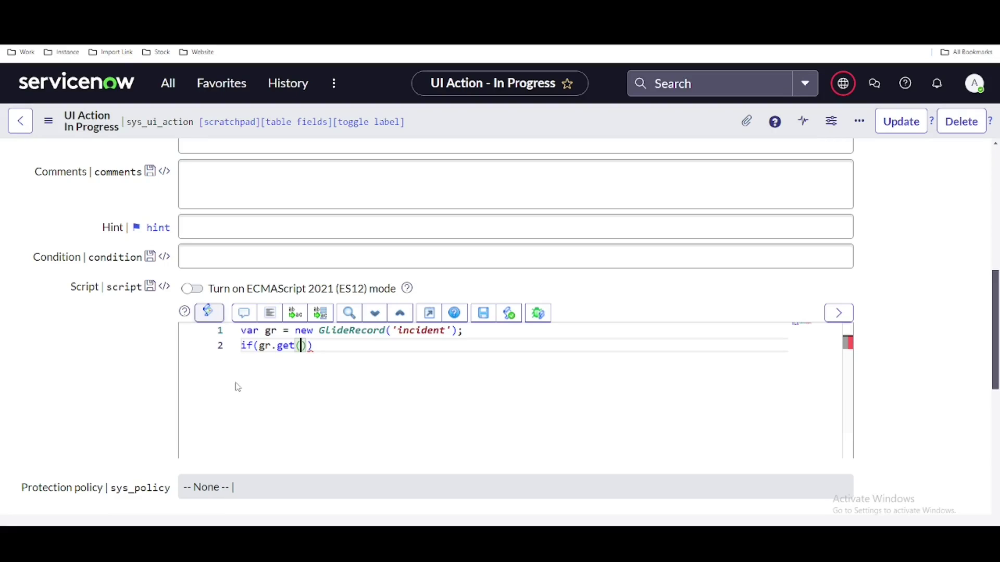
pyautogui.write("'")
pyautogui.hotkey('ctrl', 'v')
pyautogui.press('Right')
pyautogui.press('Right')
pyautogui.press('Right')
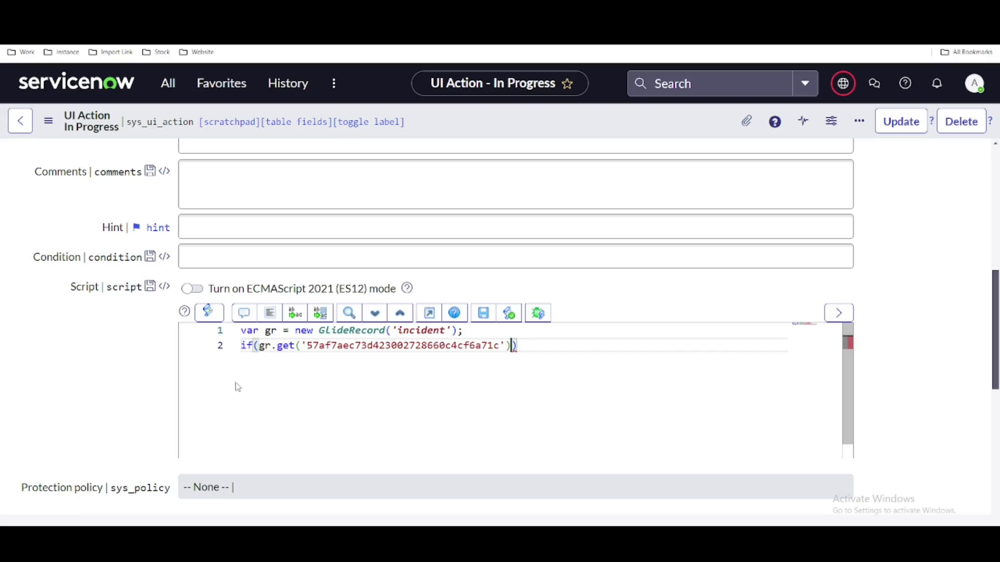
pyautogui.write('{')
pyautogui.press('Return')
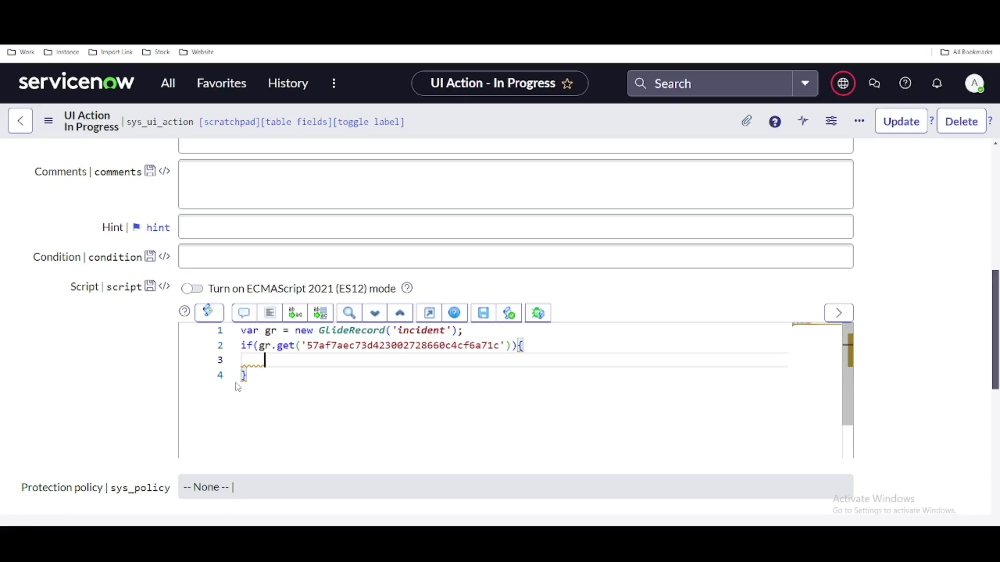
# Inside the if block, add the statements gr.state = 2; and gr.update();.
pyautogui.write('gr.up')
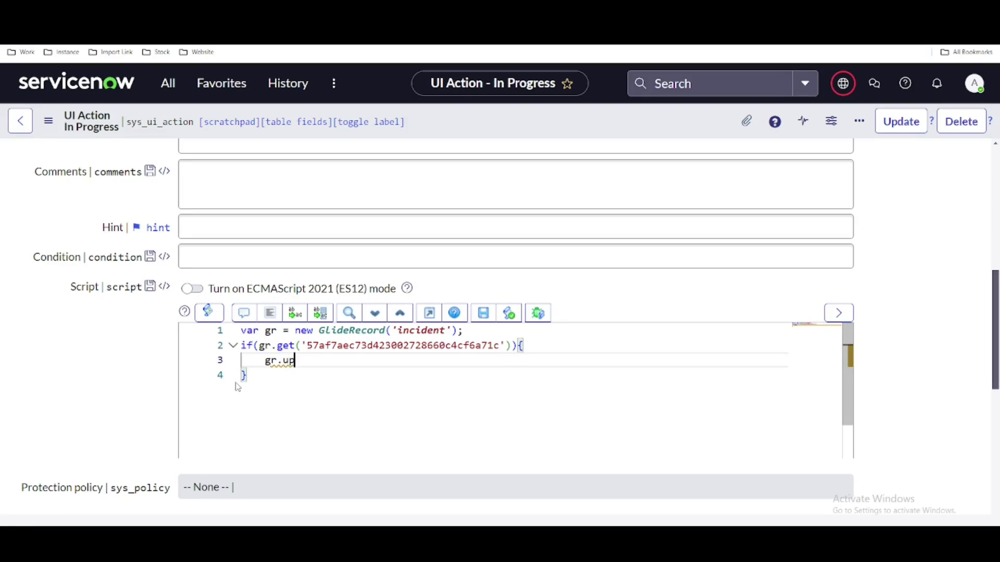
pyautogui.press('BackSpace')
pyautogui.press('BackSpace')
pyautogui.write('stat')
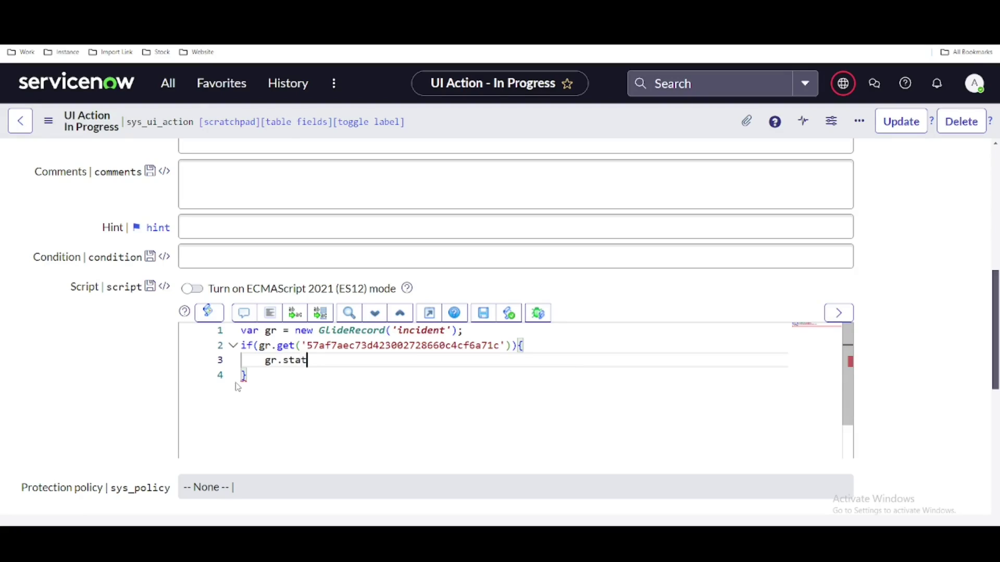
pyautogui.write('e = 2;')
pyautogui.press('Return')
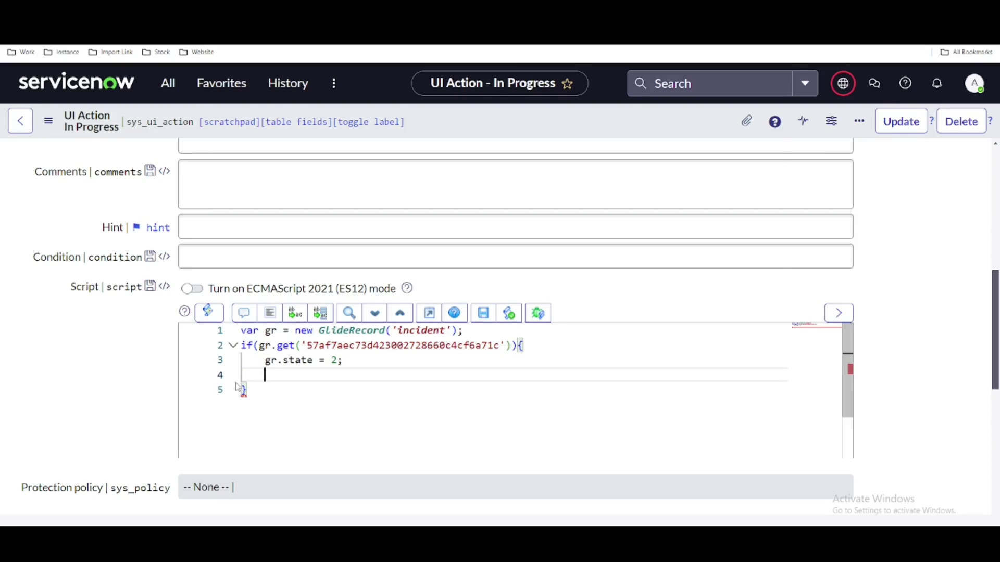
pyautogui.write('gr.update();')
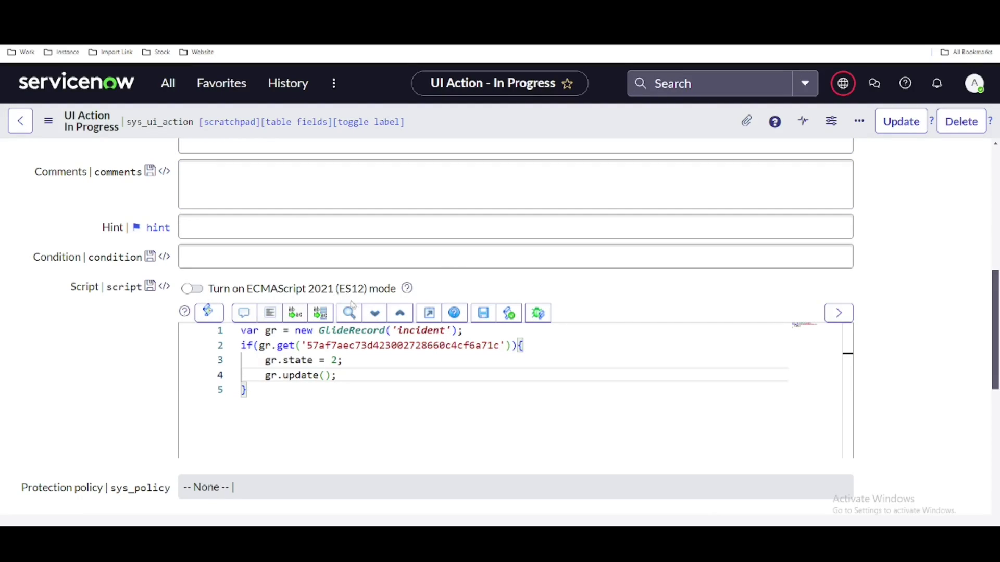
pyautogui.scroll(1, 214, 235)
pyautogui.scroll(4, 214, 236)
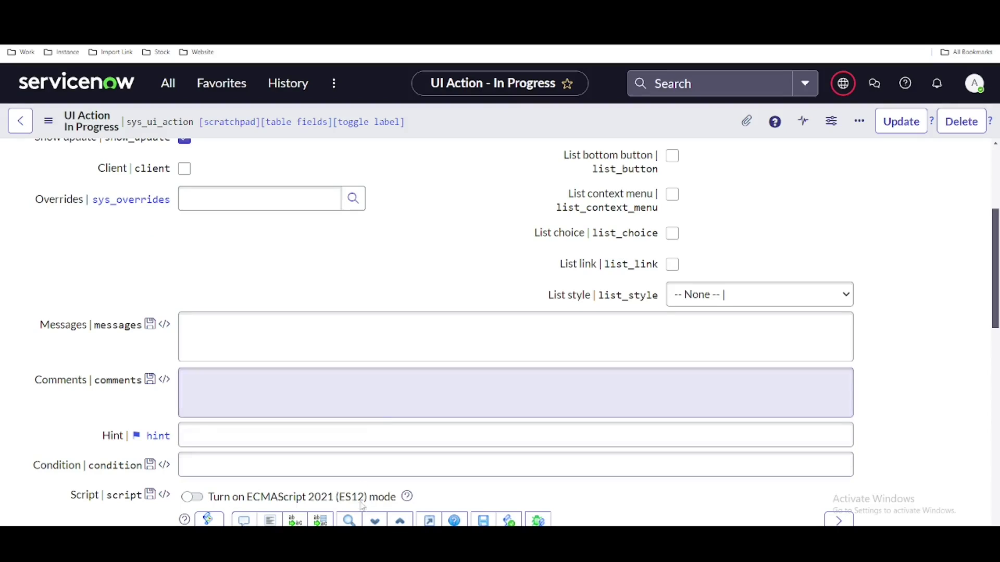
# Check the hard-coded sys_id in the script, and look up the State choices on incident INC0009009.
pyautogui.scroll(-2, 471, 404)
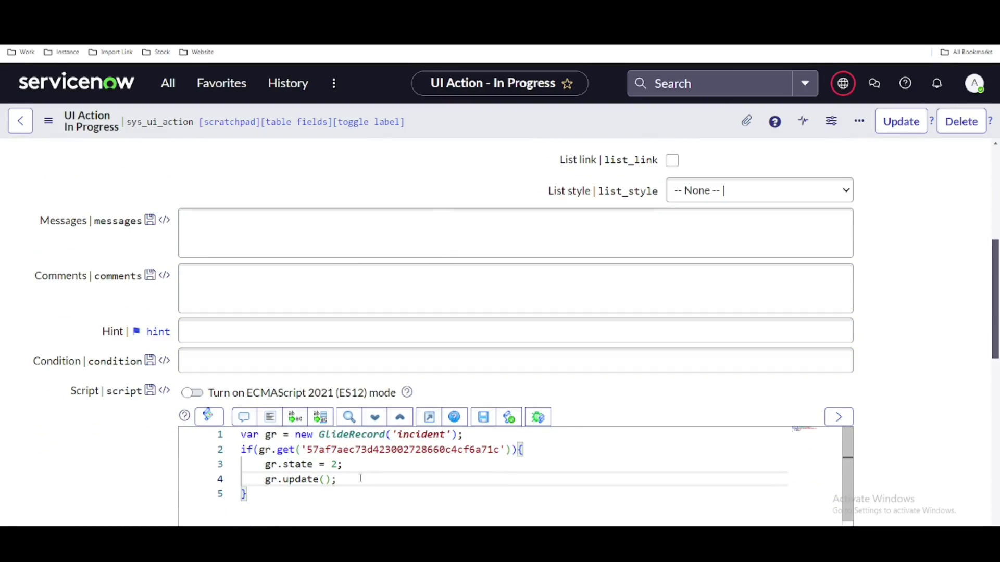
pyautogui.doubleClick(354, 451)
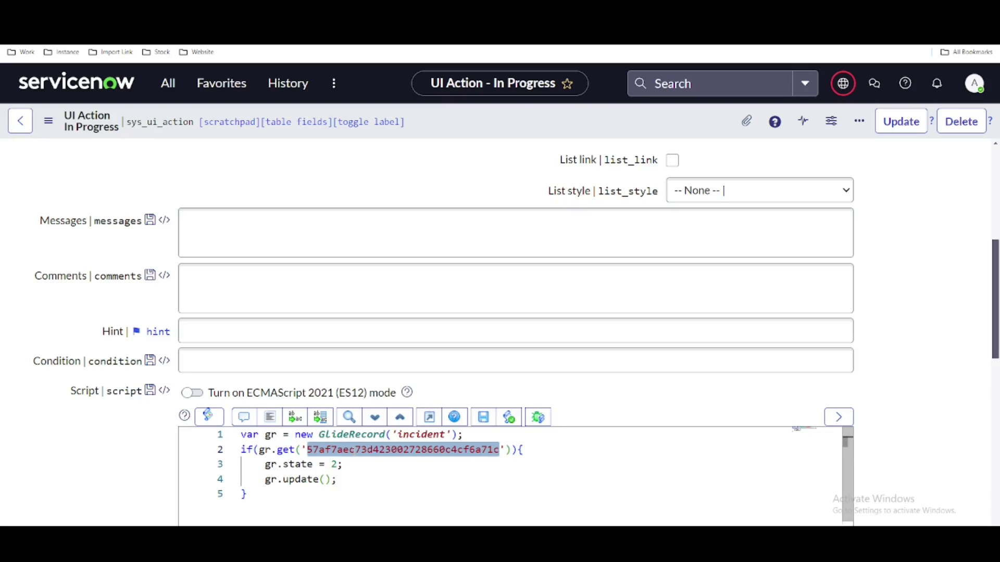
pyautogui.click(198, 10)
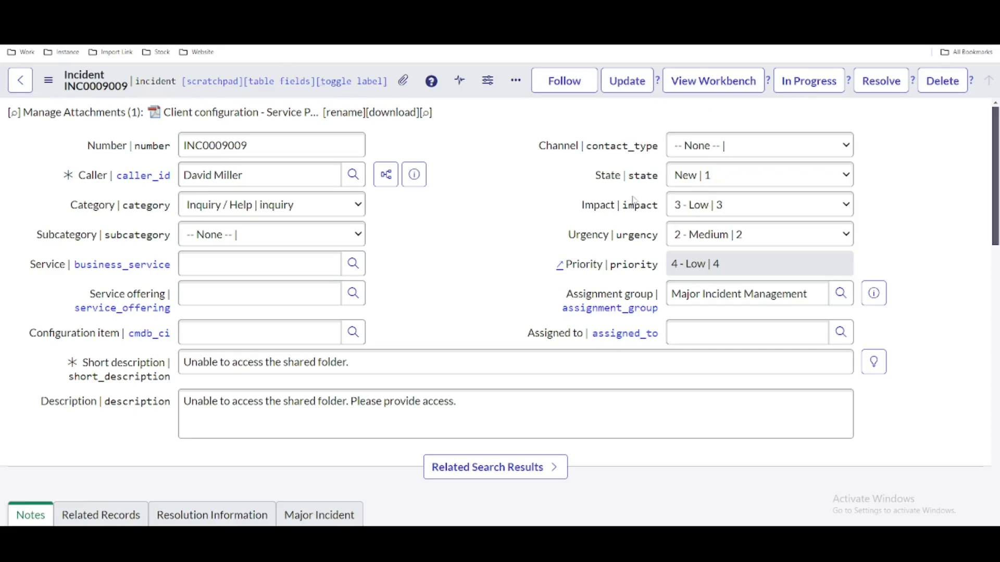
pyautogui.click(710, 183)
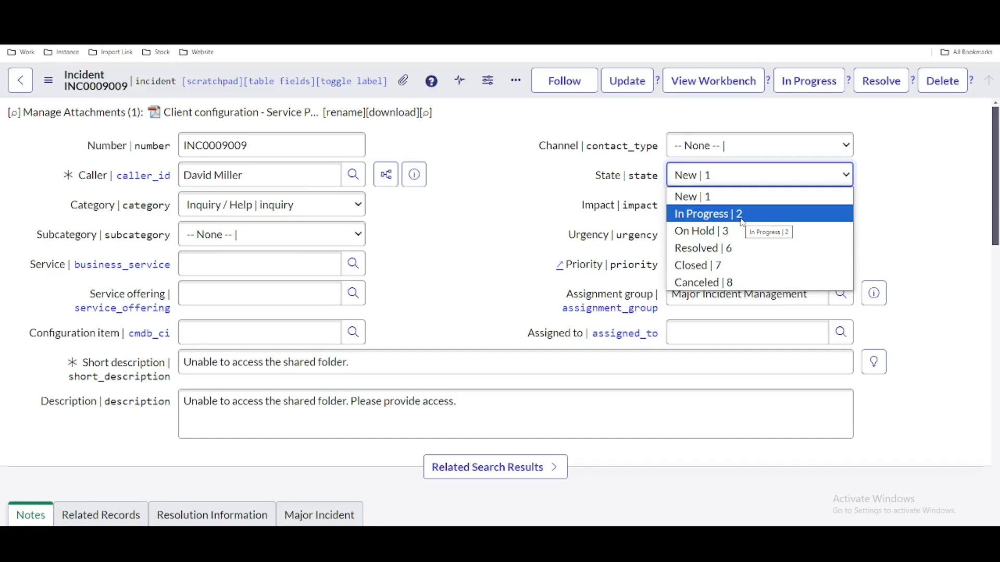
pyautogui.press('Tab')
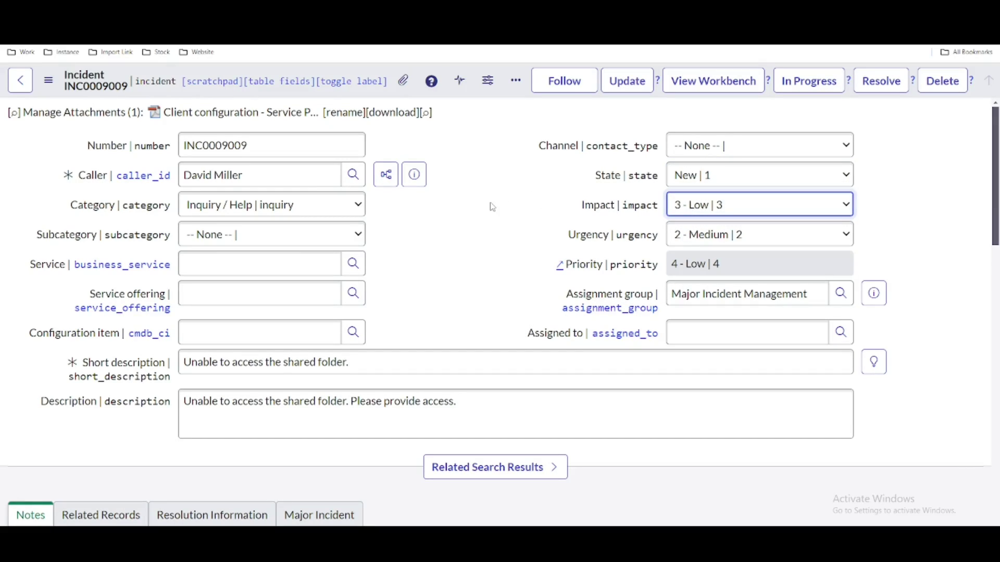
pyautogui.click(809, 82)
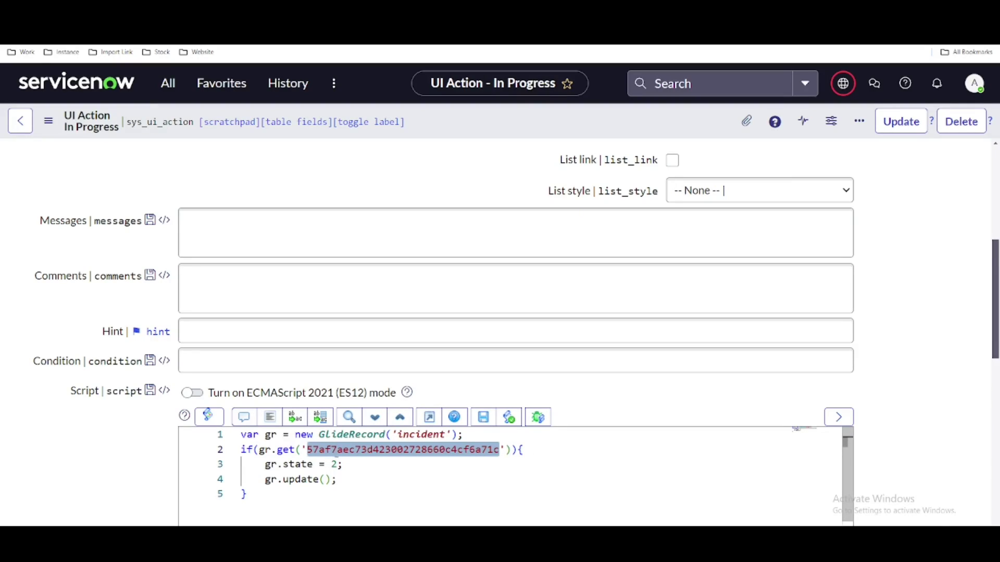
# Replace the hard-coded, quoted sys_id in the script's gr.get() call with current.sys_id.
pyautogui.moveTo(506, 450); pyautogui.dragTo(301, 450)
pyautogui.press('BackSpace')
pyautogui.write('current')
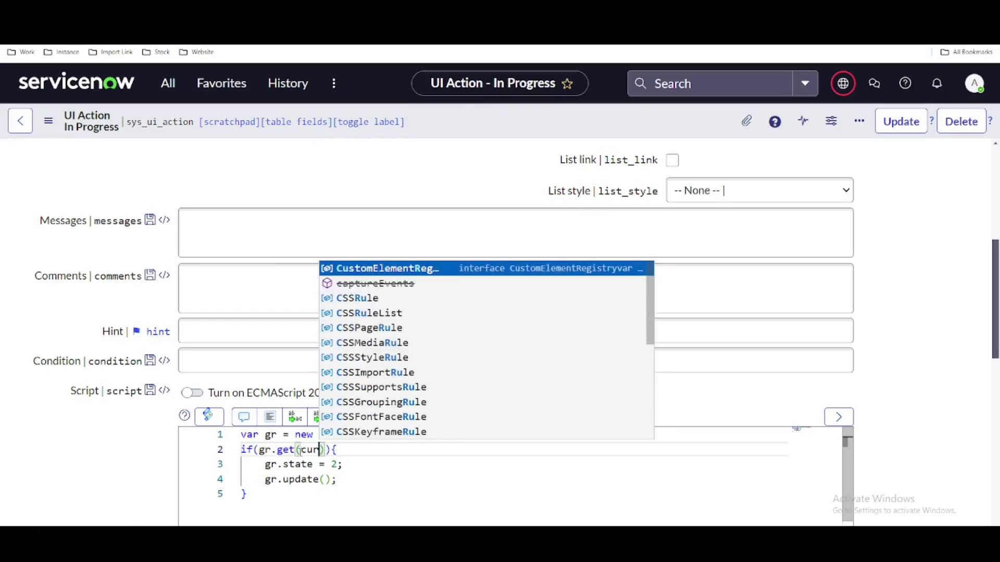
pyautogui.write('.sys')
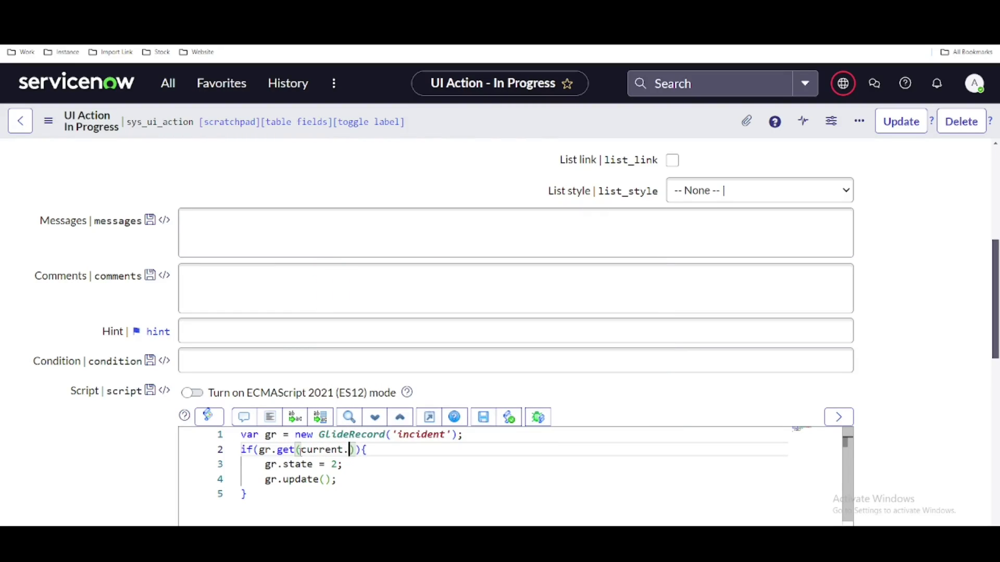
pyautogui.write('_id')
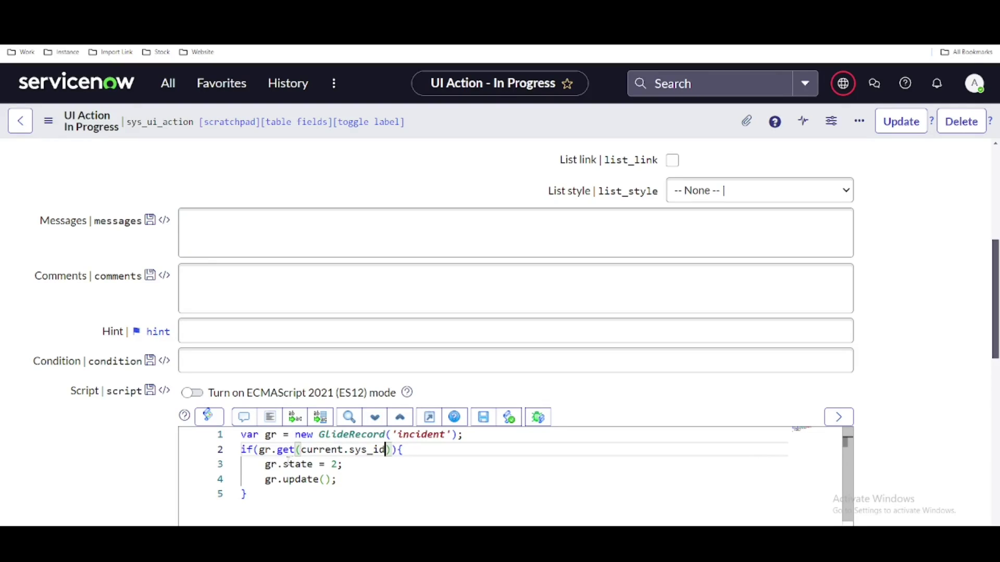
pyautogui.doubleClick(319, 449)
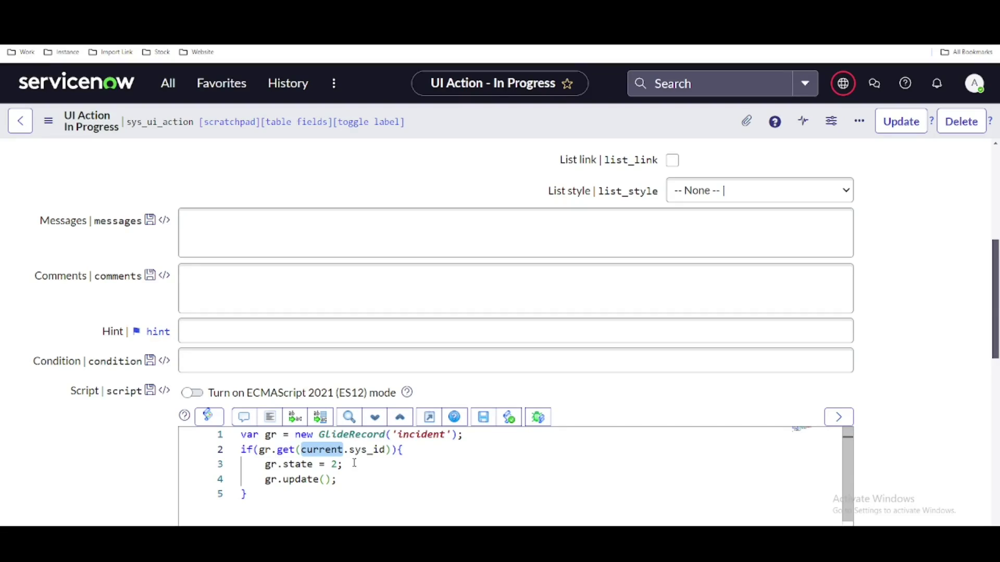
# Save the In Progress UI action without leaving its form and review the saved script.
pyautogui.click(311, 12)
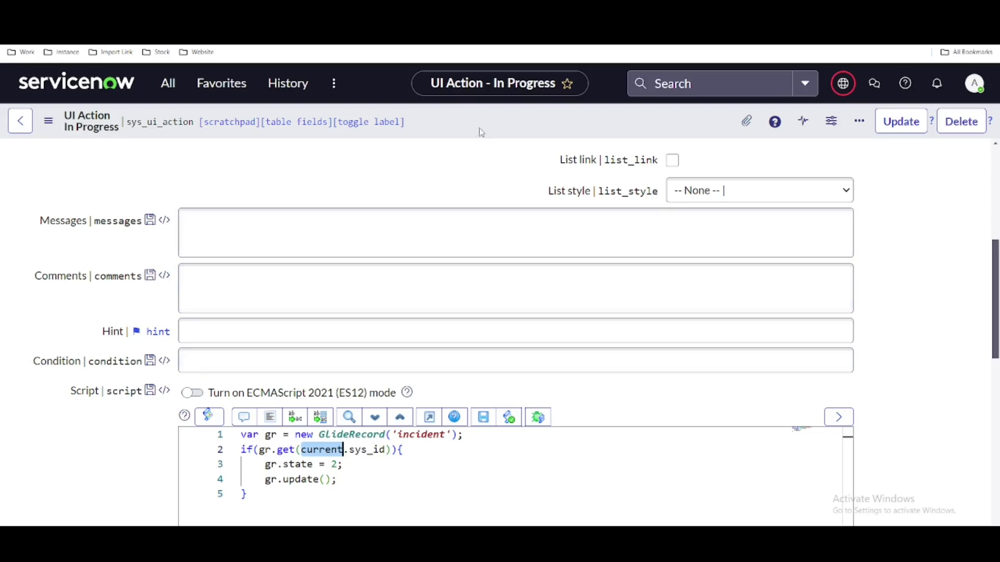
pyautogui.rightClick(481, 110)
pyautogui.click(505, 117)
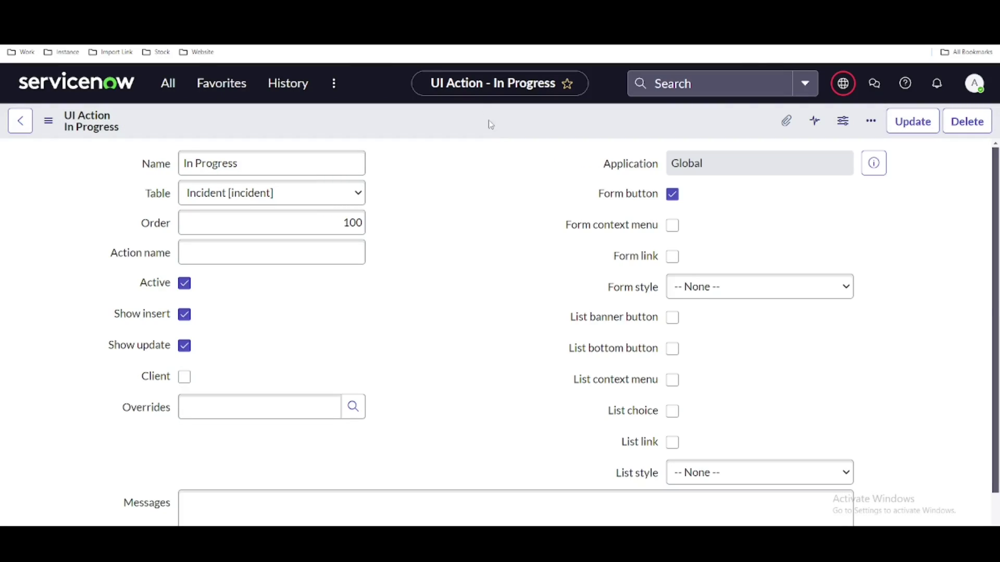
pyautogui.scroll(-8, 499, 349)
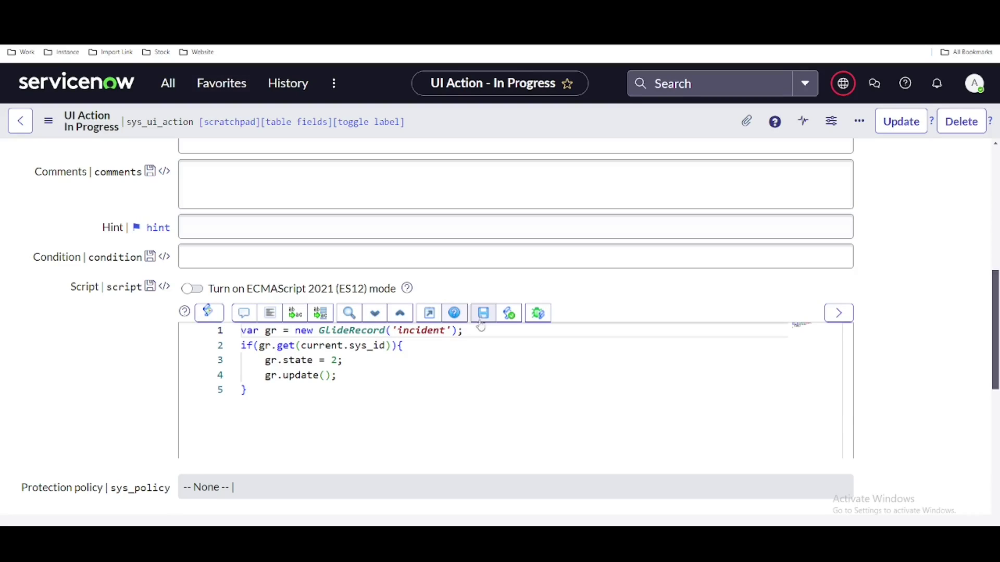
pyautogui.scroll(-2, 481, 333)
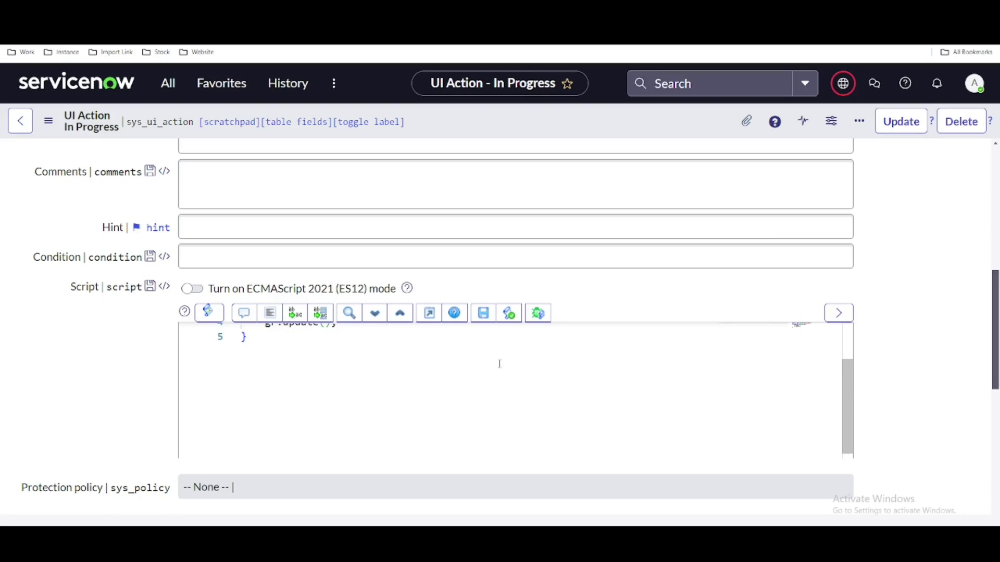
pyautogui.scroll(2, 497, 365)
pyautogui.scroll(2, 887, 311)
pyautogui.scroll(3, 887, 310)
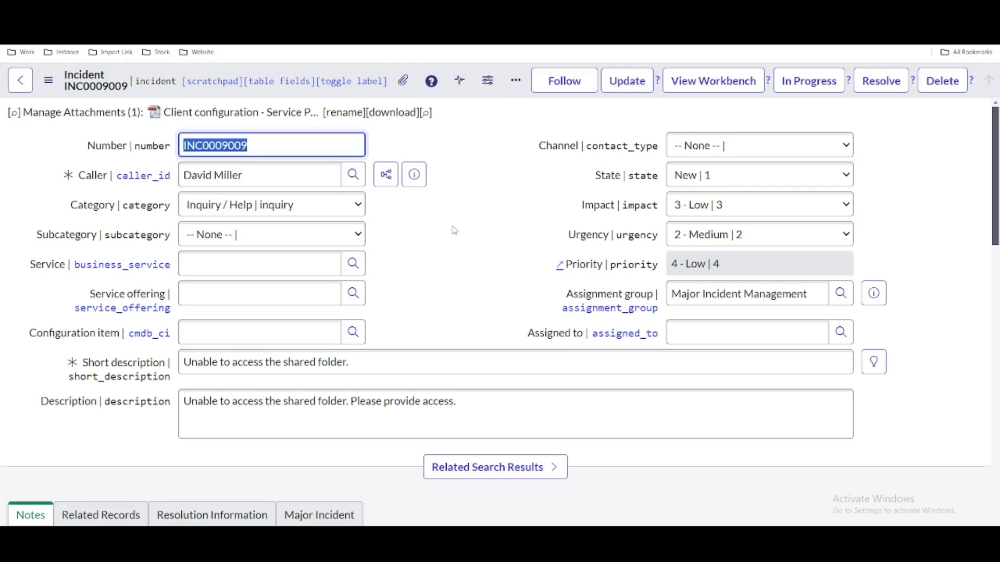
# Reload incident INC0009009, run its In Progress action and check the State field against the script.
pyautogui.click(811, 91)
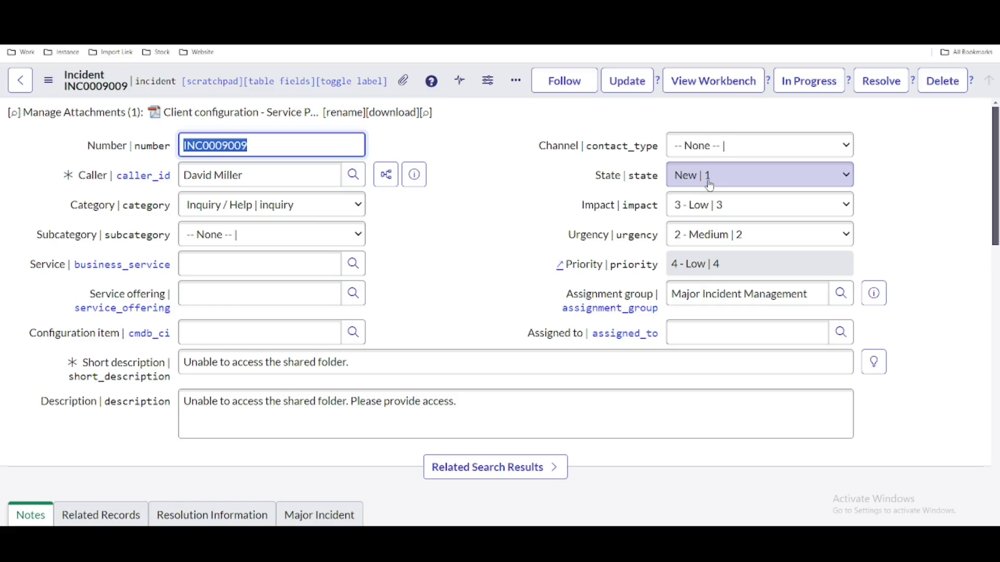
pyautogui.press('F5')
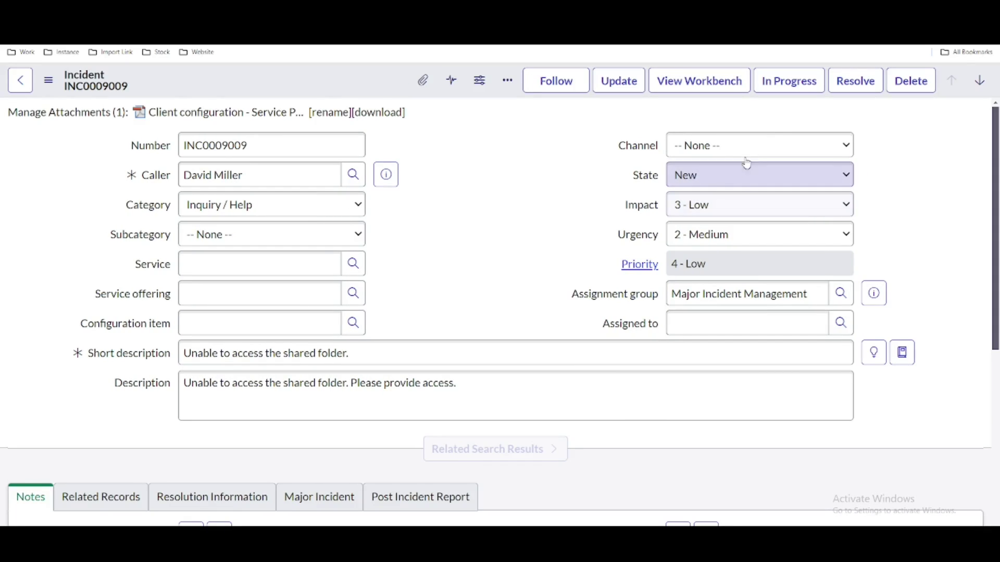
pyautogui.click(787, 94)
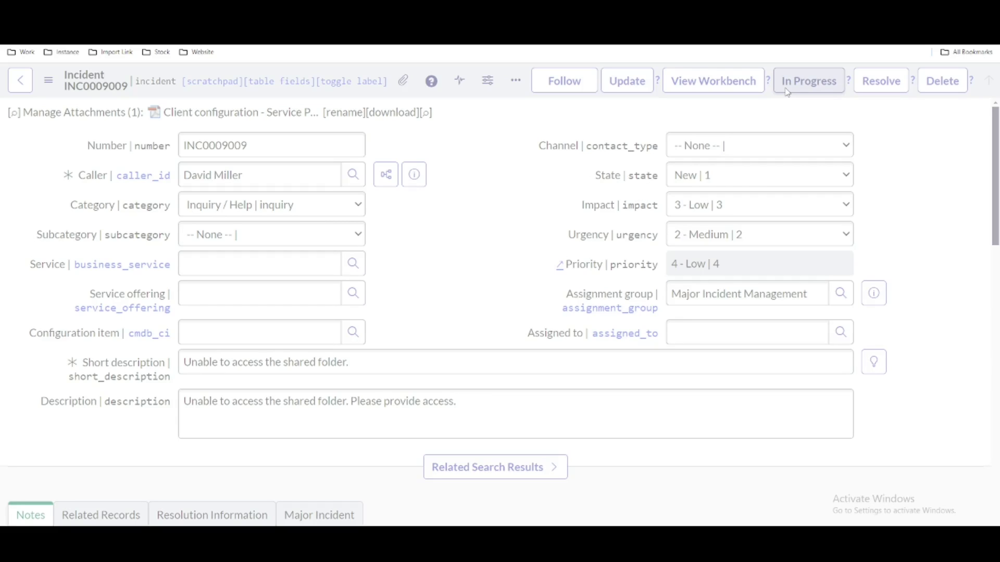
pyautogui.click(786, 90)
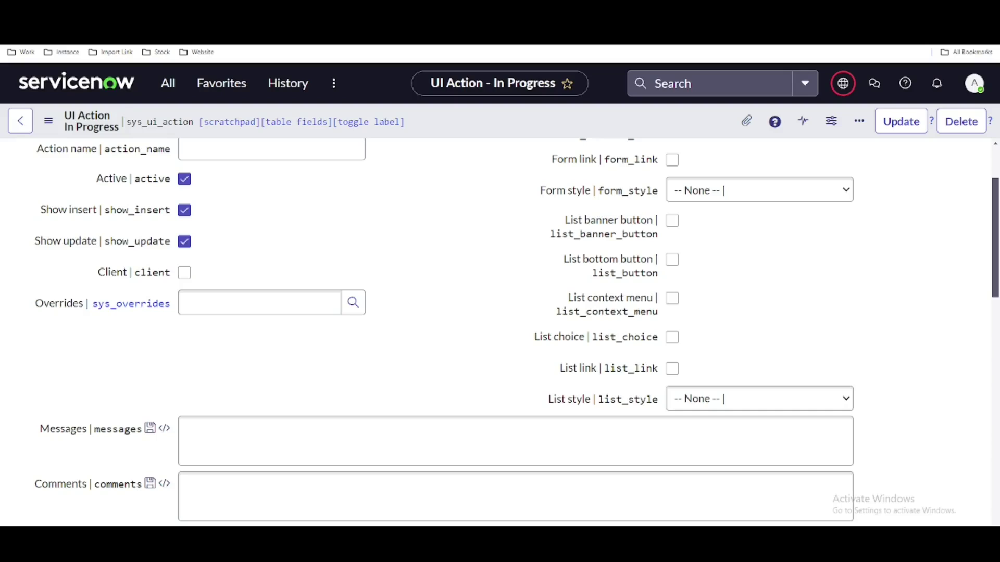
pyautogui.scroll(-6, 397, 210)
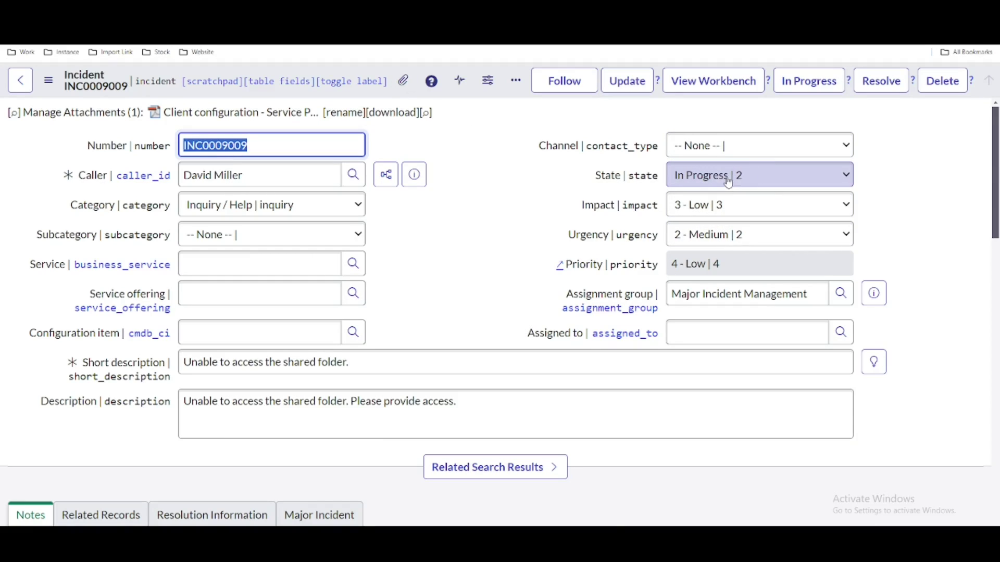
pyautogui.click(728, 181)
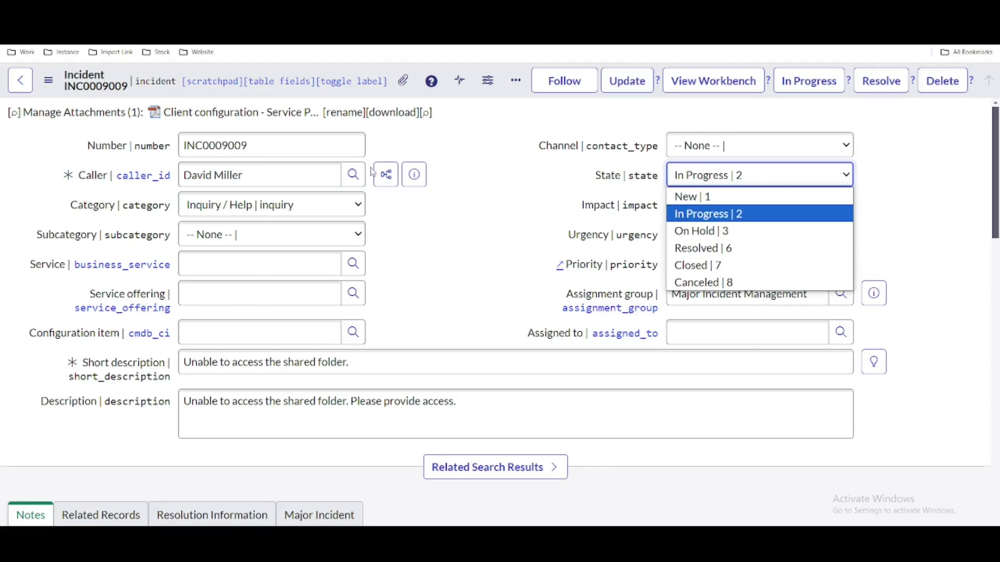
pyautogui.click(489, 182)
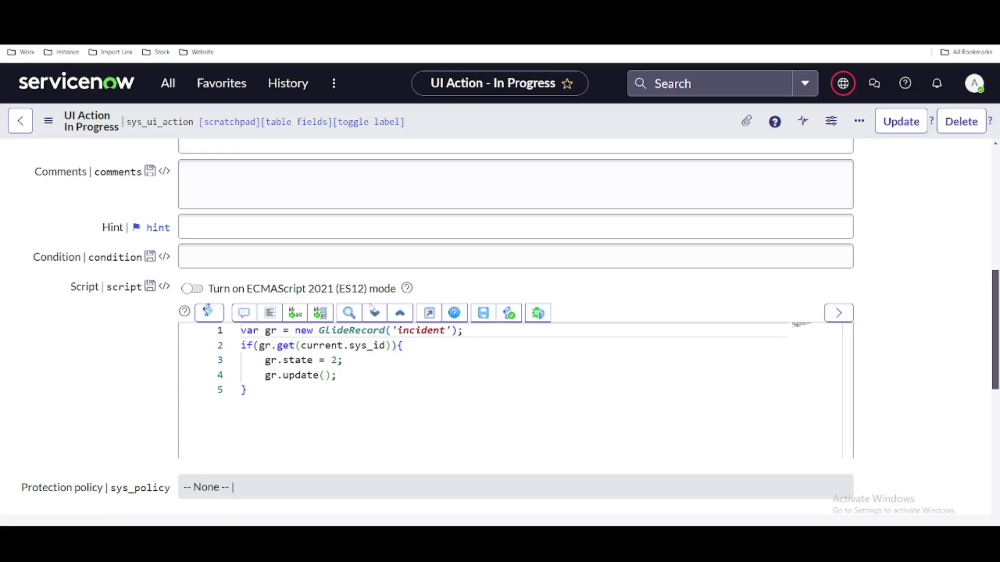
# Comment out the whole GlideRecord script with /* and */, leaving an empty line below the block.
pyautogui.click(271, 390)
pyautogui.write(';')
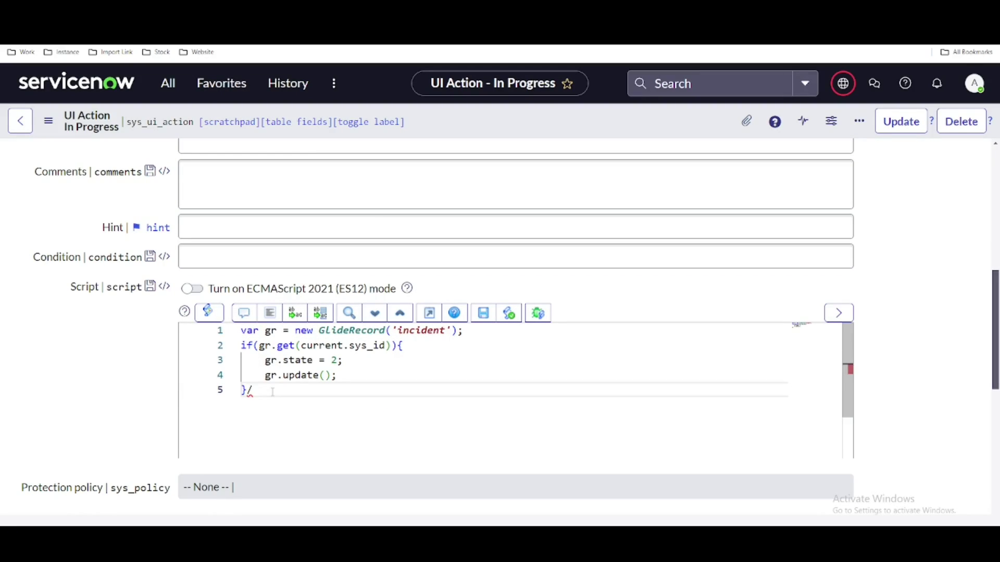
pyautogui.write('*')
pyautogui.click(242, 332)
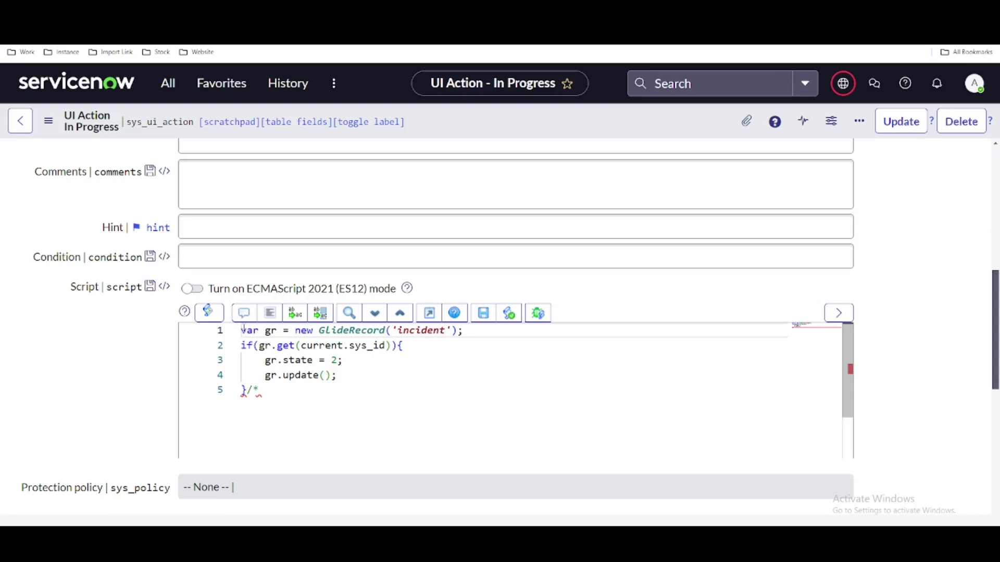
pyautogui.write('/*')
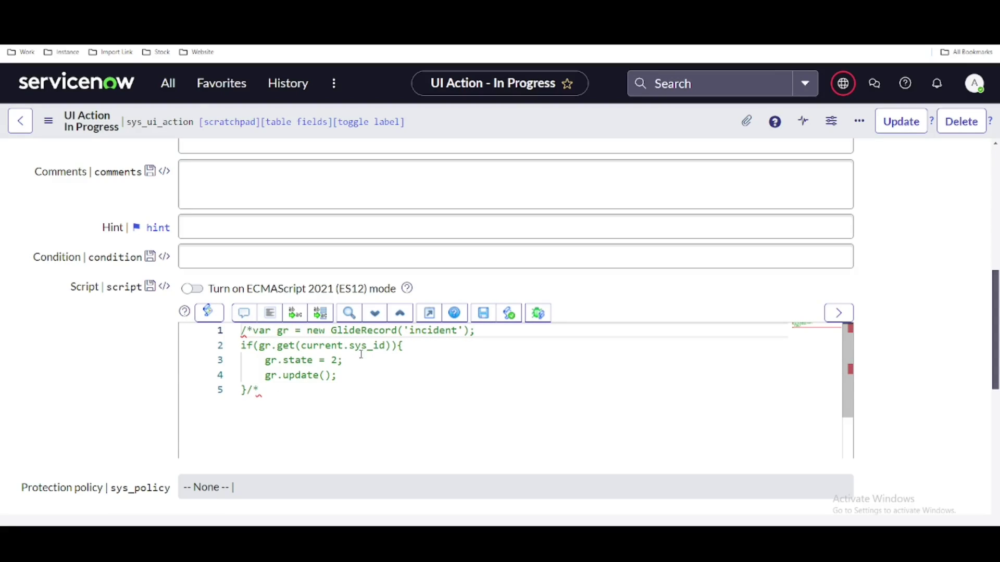
pyautogui.moveTo(301, 346); pyautogui.dragTo(385, 345)
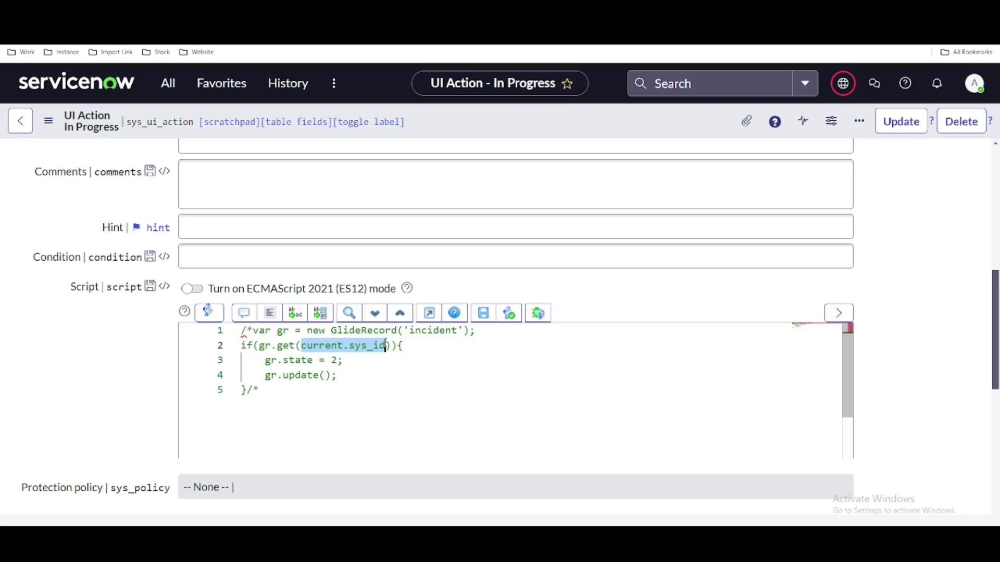
pyautogui.doubleClick(344, 346)
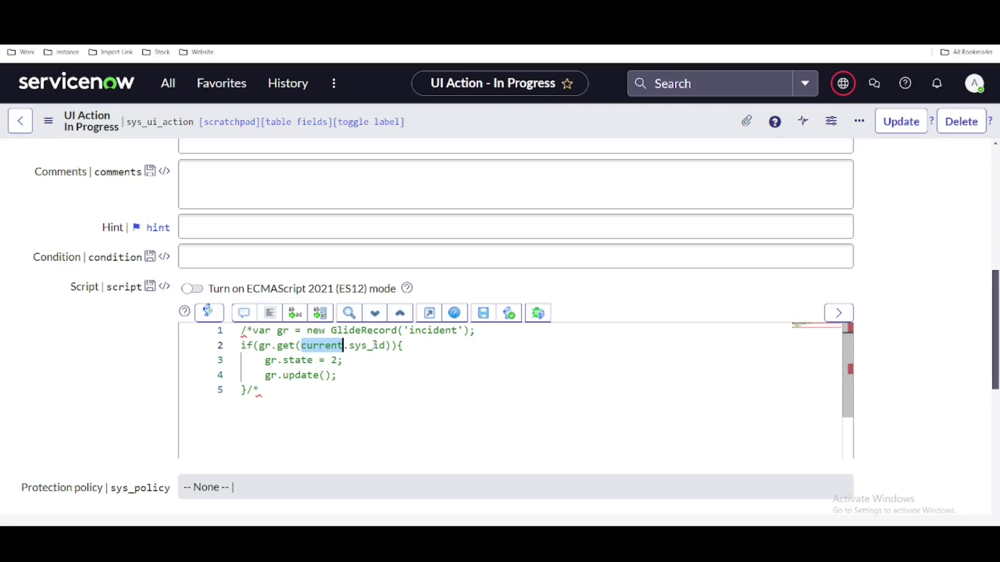
pyautogui.click(250, 390)
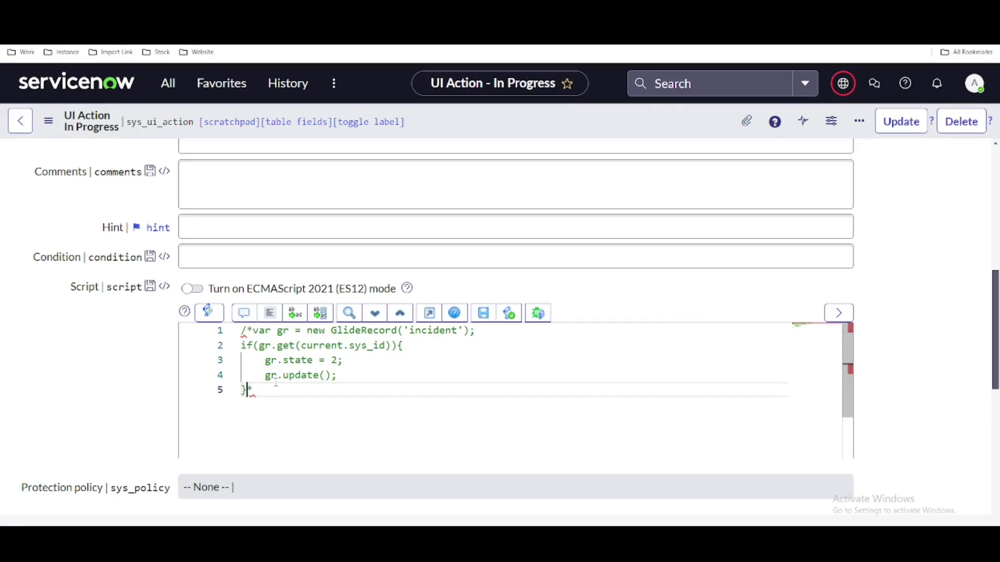
pyautogui.click(271, 390)
pyautogui.write('/')
pyautogui.press('Return')
pyautogui.press('Return')
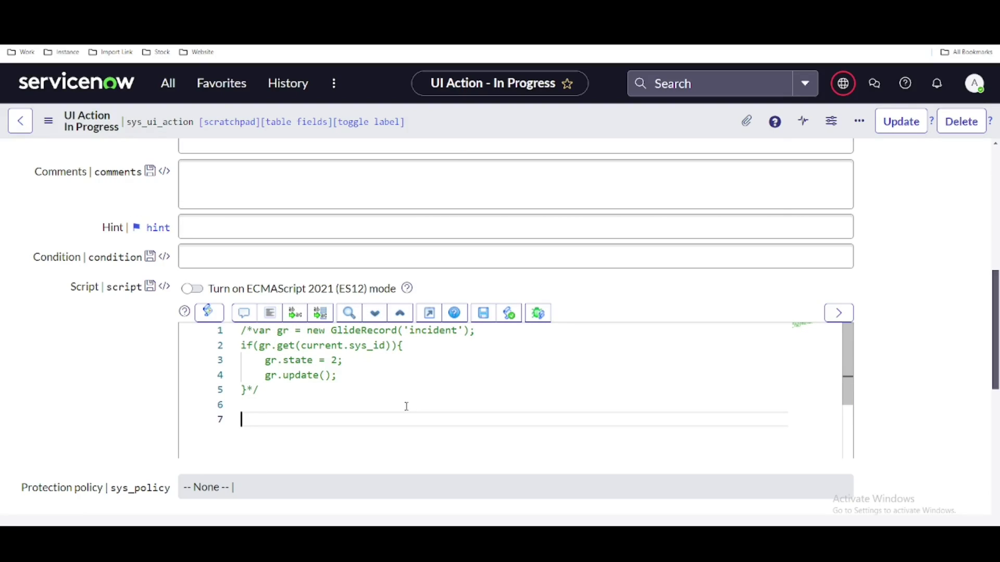
# Add current.state = 2; and current.update(); below the commented-out block and save the In Progress UI action without leaving its form.
pyautogui.write('curre')
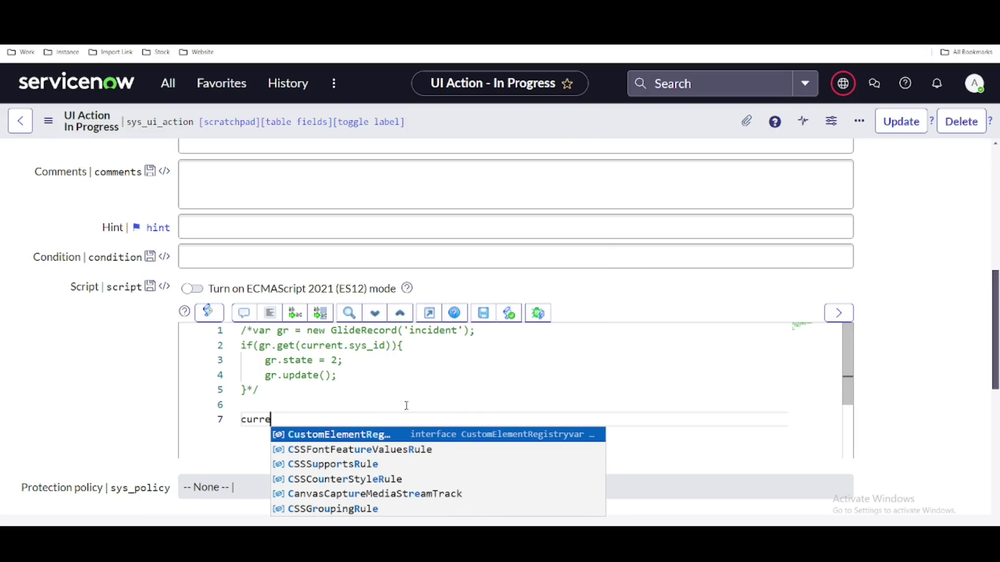
pyautogui.press('BackSpace')
pyautogui.press('BackSpace')
pyautogui.press('BackSpace')
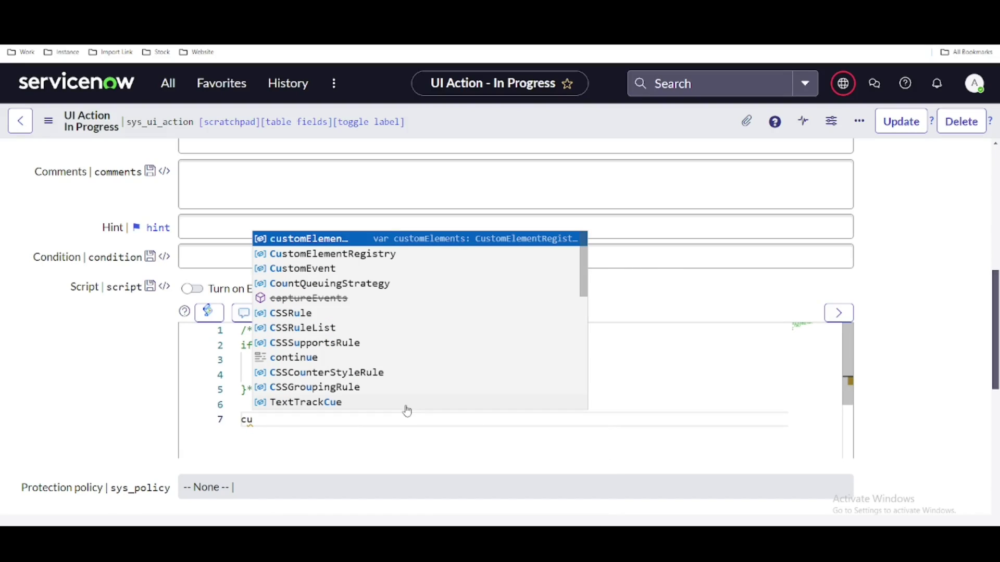
pyautogui.write('rrent.')
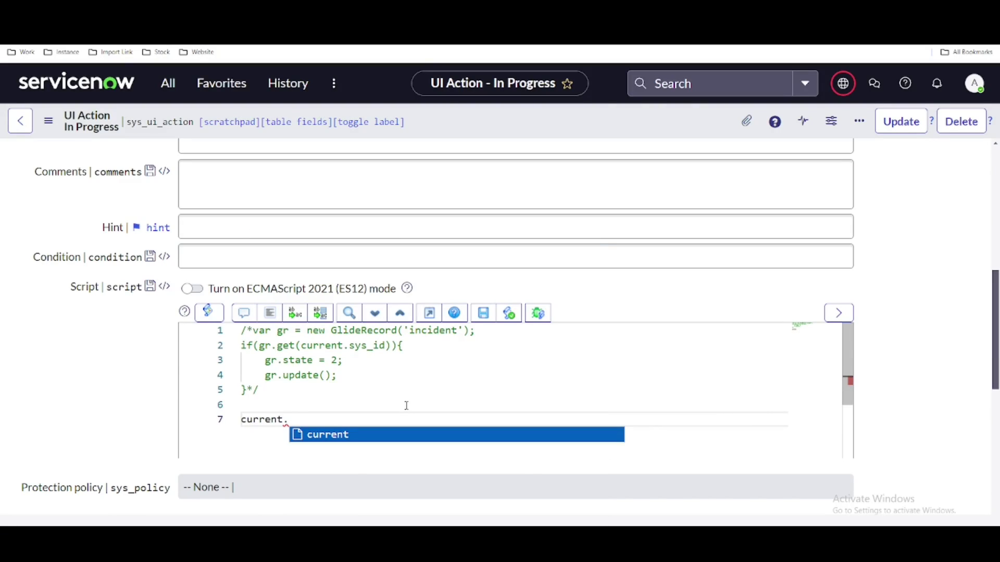
pyautogui.write('state = ')
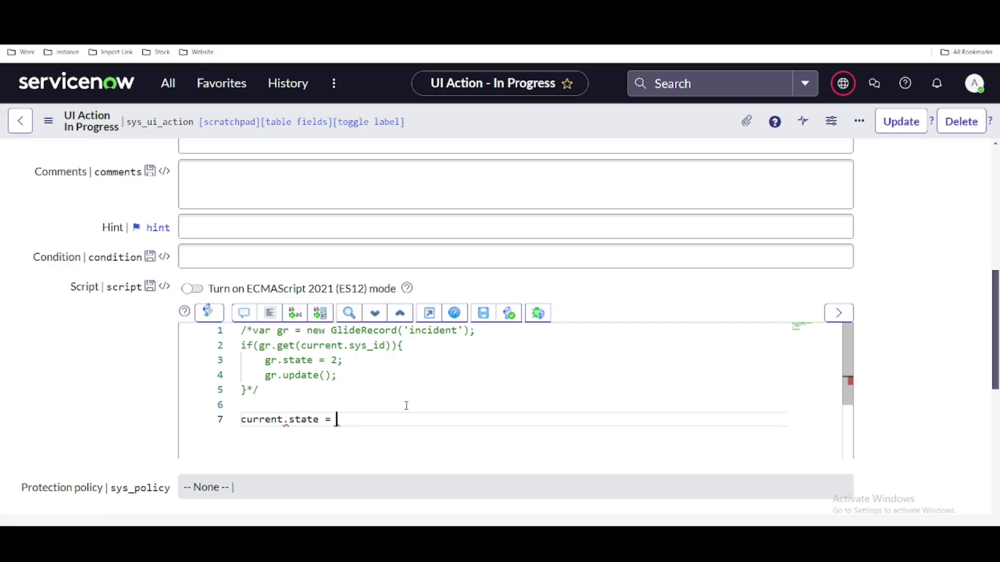
pyautogui.write('2;')
pyautogui.press('Return')
pyautogui.write('cu')
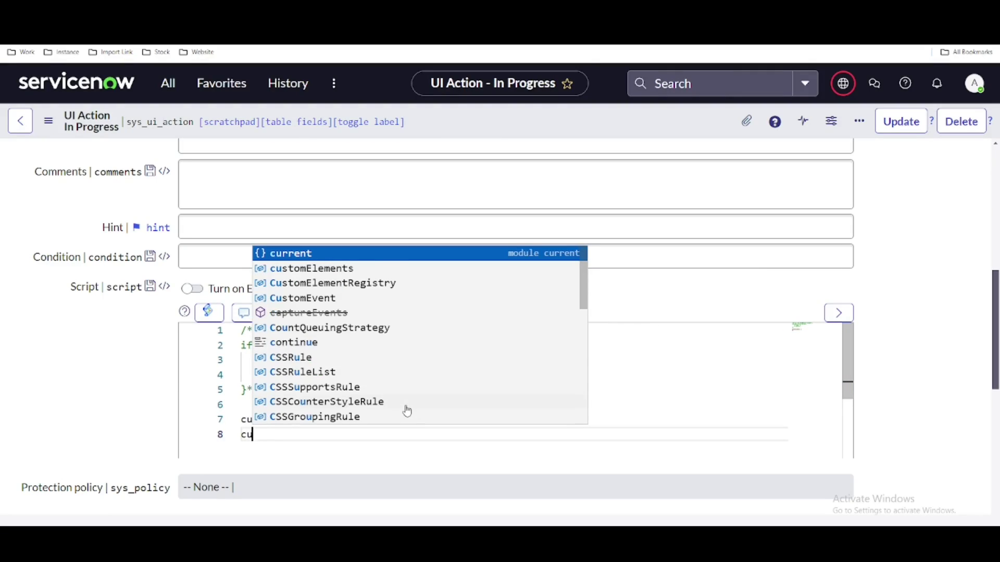
pyautogui.write('rrent.upd')
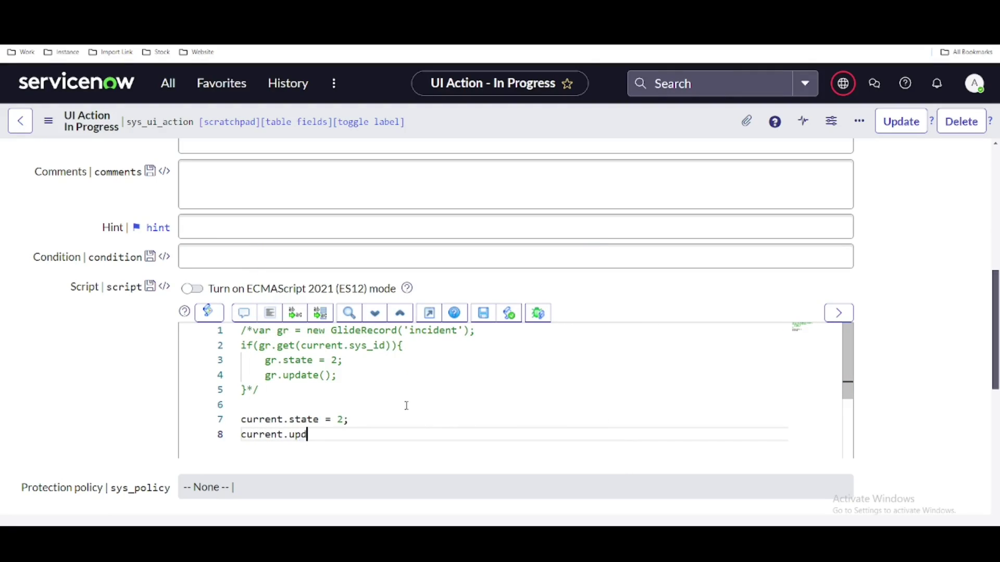
pyautogui.write('ate();')
pyautogui.rightClick(504, 116)
pyautogui.click(531, 127)
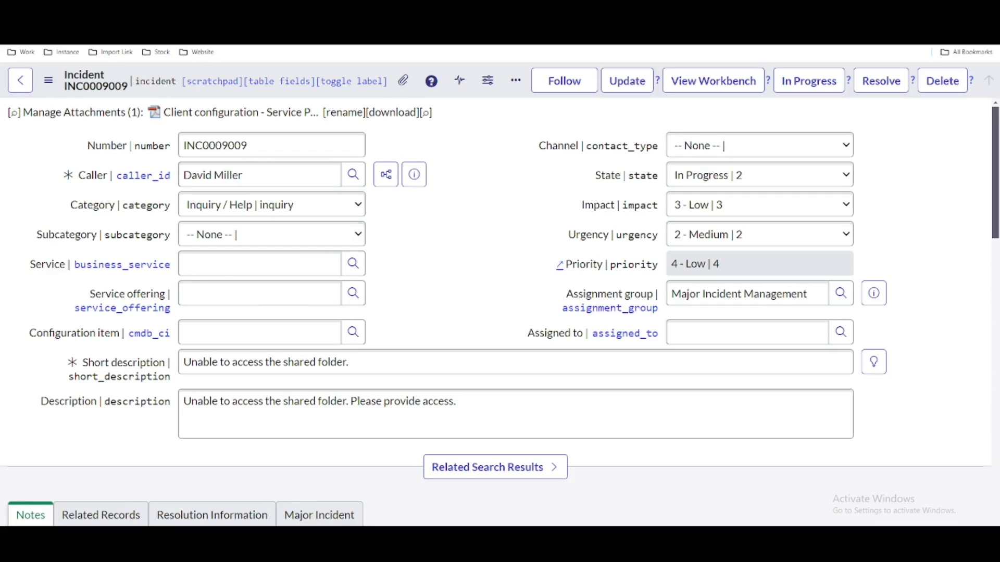
# Reset incident INC0009009 to the New state, save it, and test its In Progress action, returning to the incident form.
pyautogui.click(729, 175)
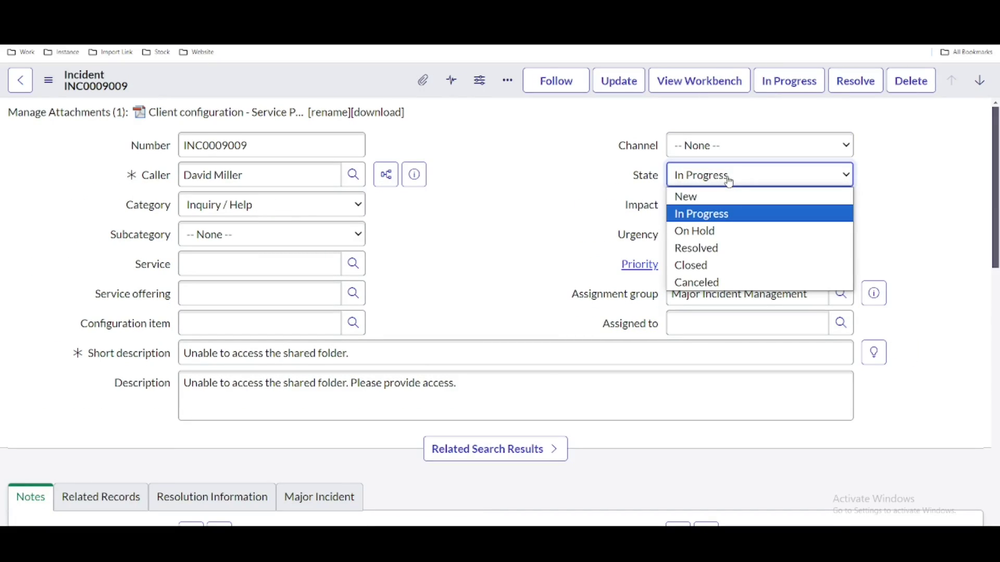
pyautogui.click(697, 197)
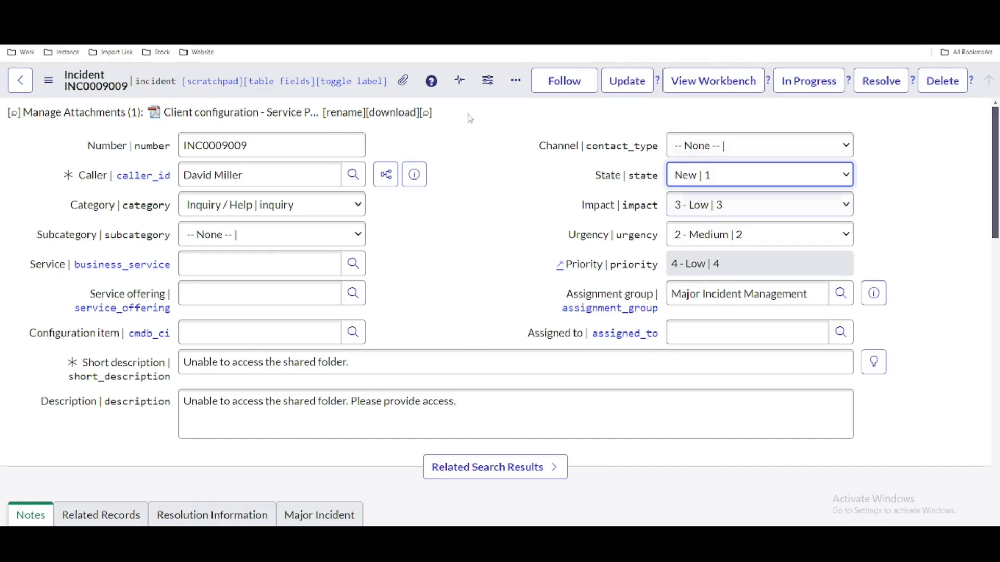
pyautogui.rightClick(121, 79)
pyautogui.click(123, 87)
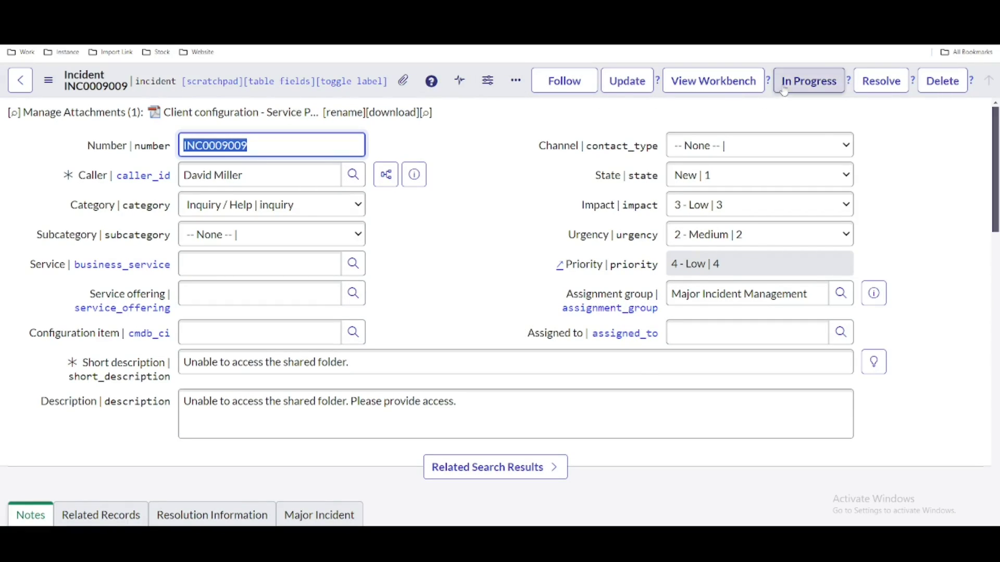
pyautogui.click(792, 85)
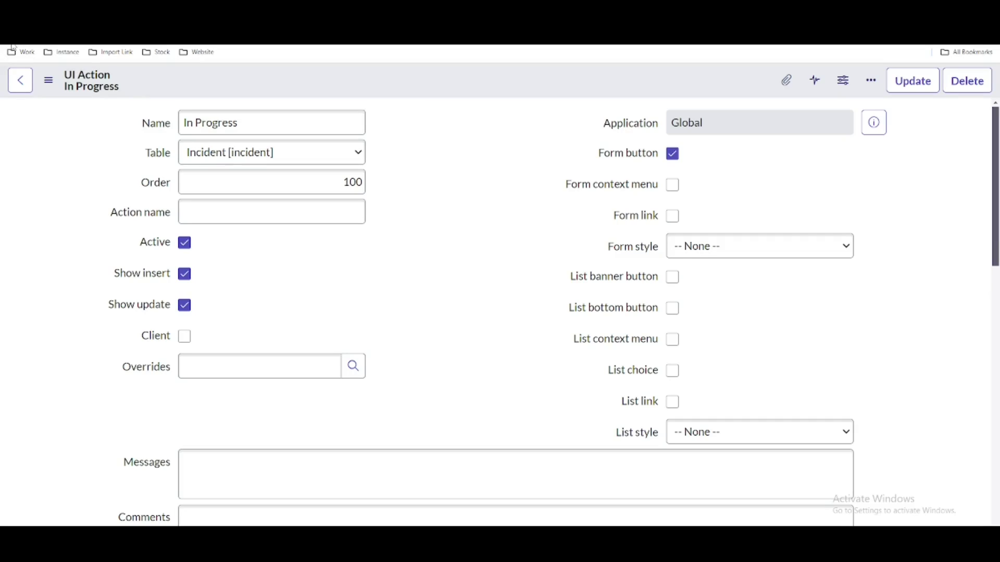
pyautogui.hotkey('alt', 'Left')
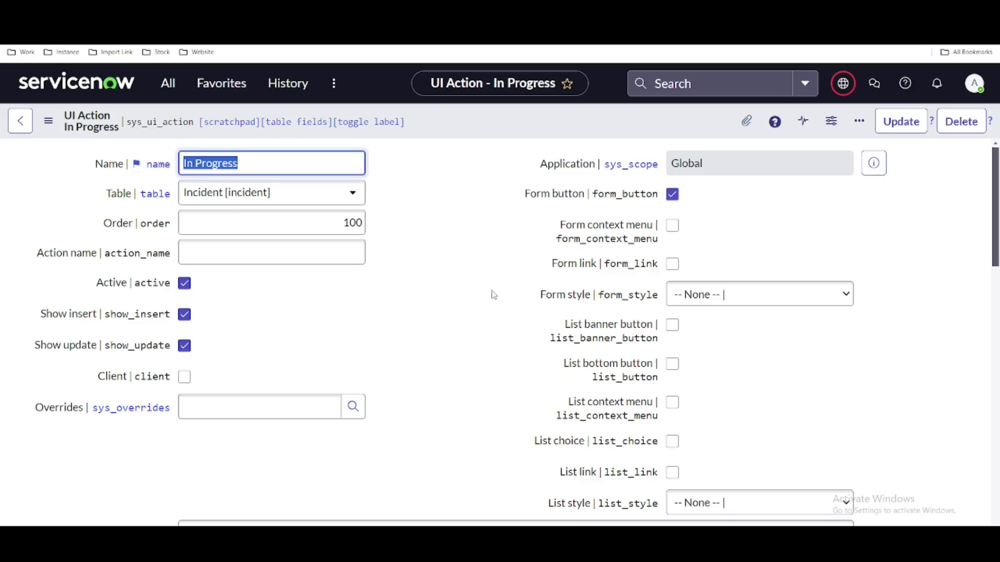
# Set the In Progress UI action's Condition to current.state != 2 and save the record without leaving its form.
pyautogui.scroll(-6, 491, 292)
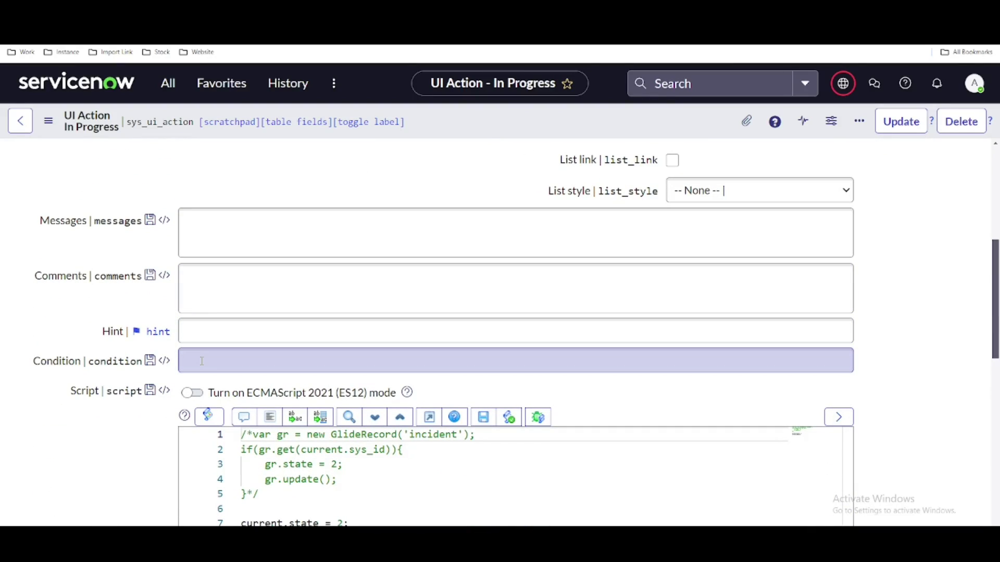
pyautogui.click(201, 360)
pyautogui.scroll(-2, 111, 337)
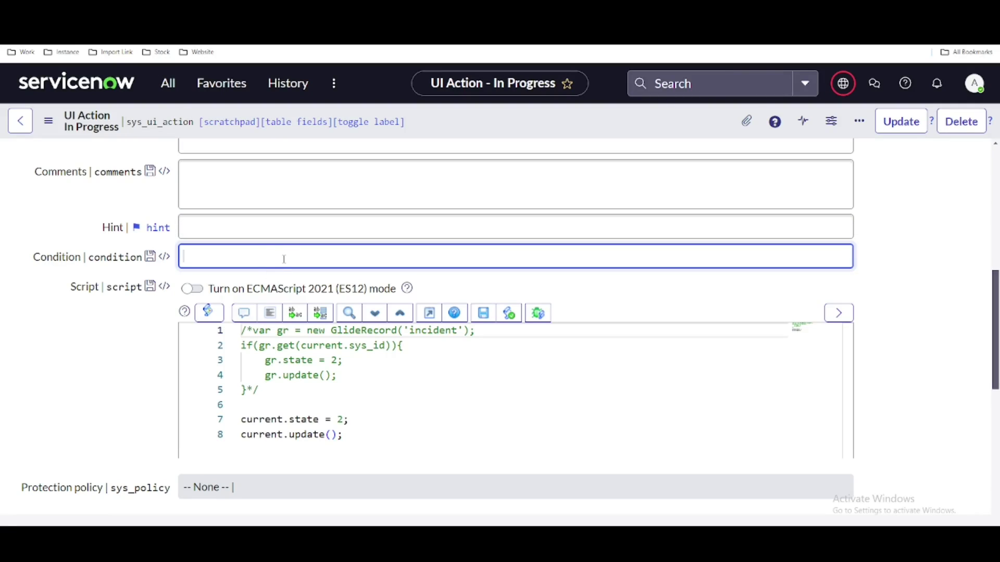
pyautogui.write('current.state != 2')
pyautogui.rightClick(484, 110)
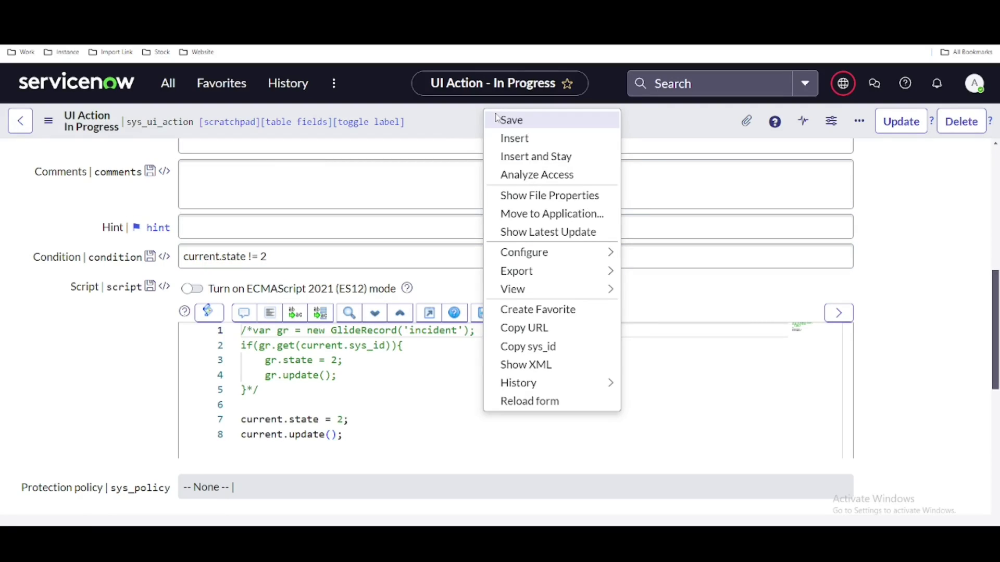
pyautogui.click(497, 120)
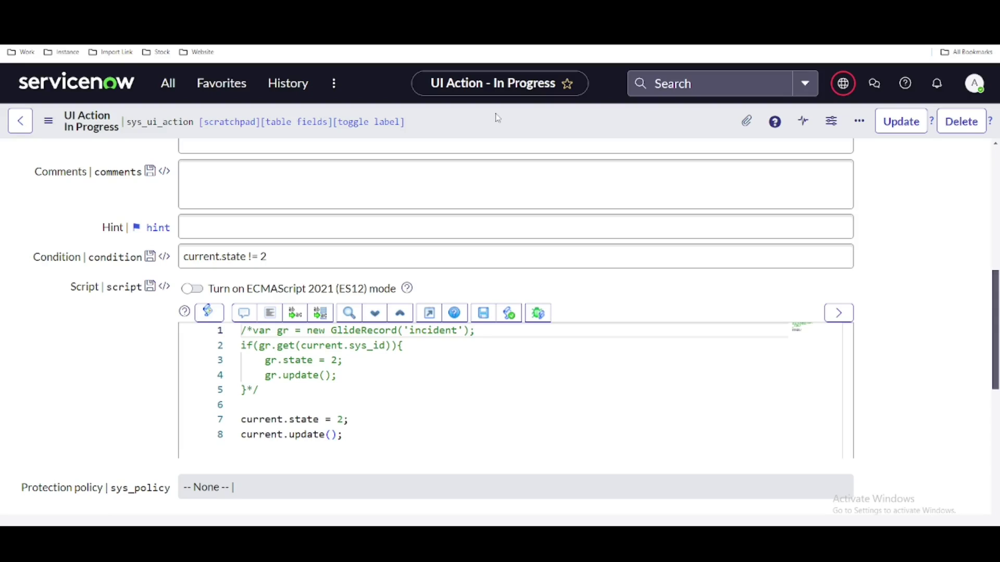
pyautogui.rightClick(498, 118)
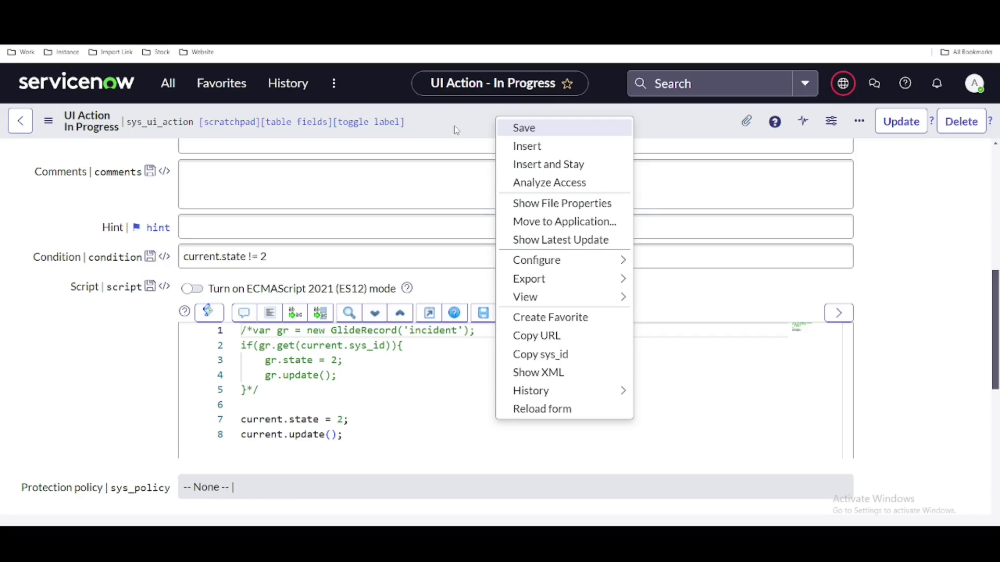
pyautogui.press('Return')
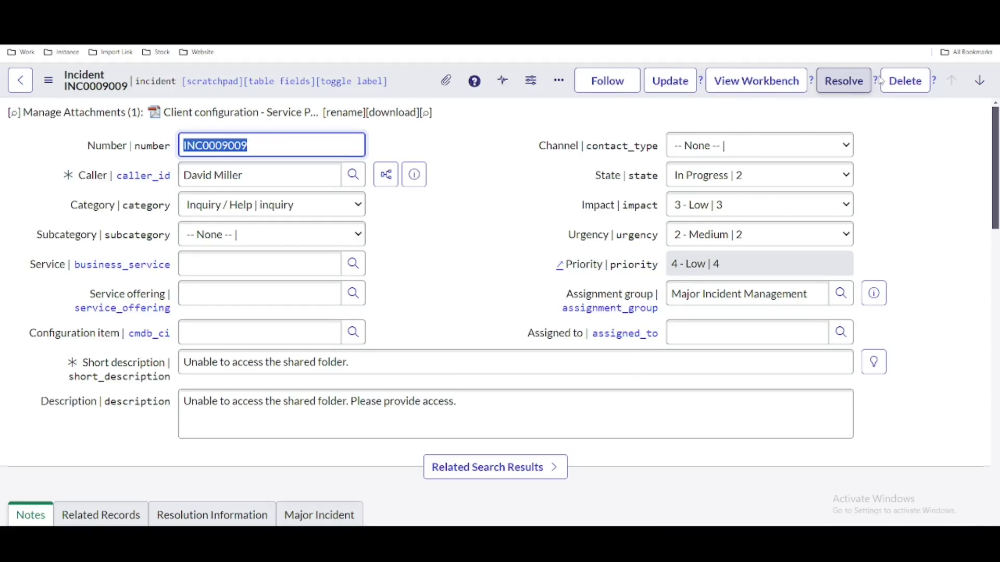
# Change the State of incident INC0009009 to New and save the incident, staying on its form.
pyautogui.click(792, 177)
pyautogui.press('Up')
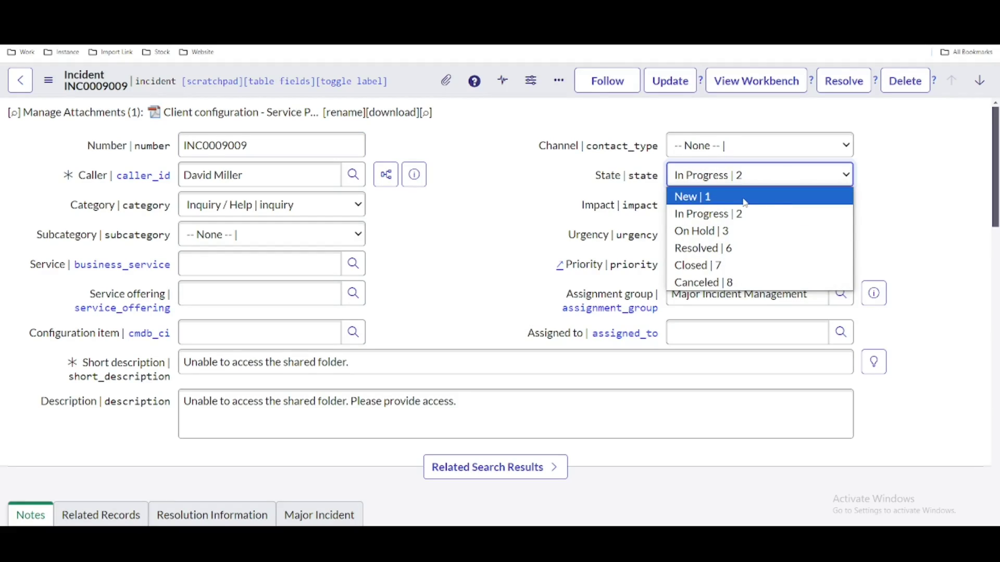
pyautogui.press('Return')
pyautogui.rightClick(406, 86)
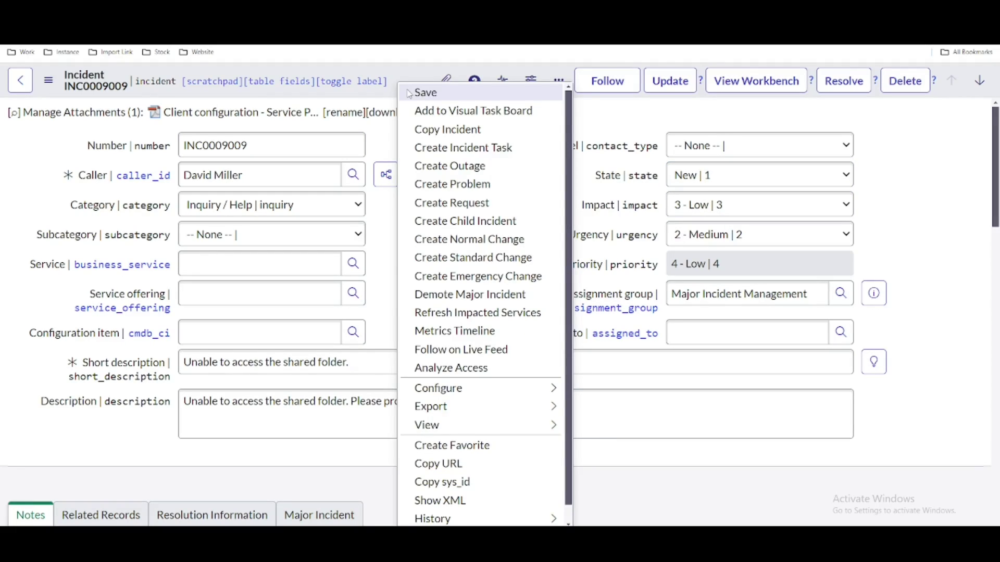
pyautogui.click(409, 93)
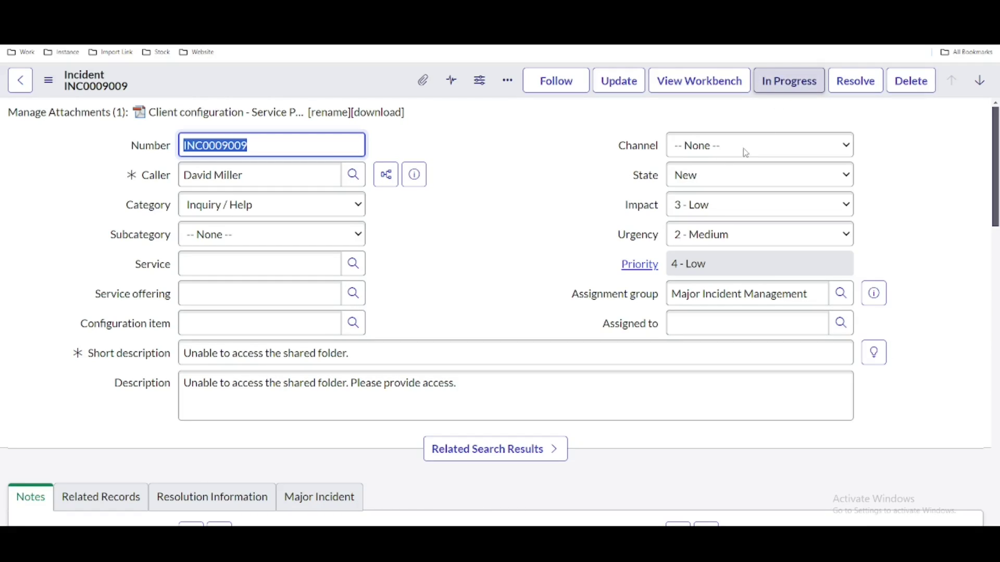
# Run the In Progress action on the incident and go back to its form to check the State and the form buttons.
pyautogui.click(803, 87)
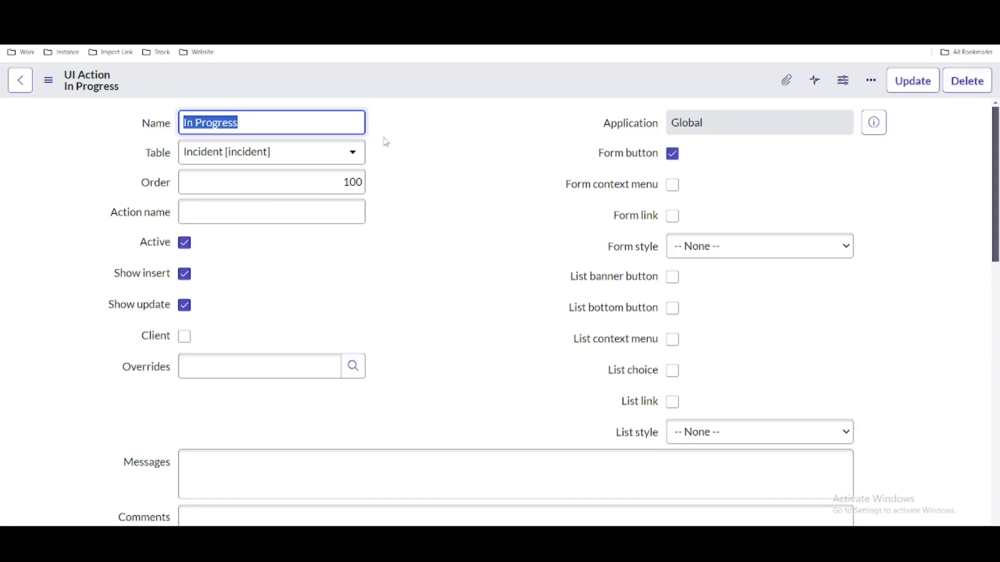
pyautogui.doubleClick(384, 143)
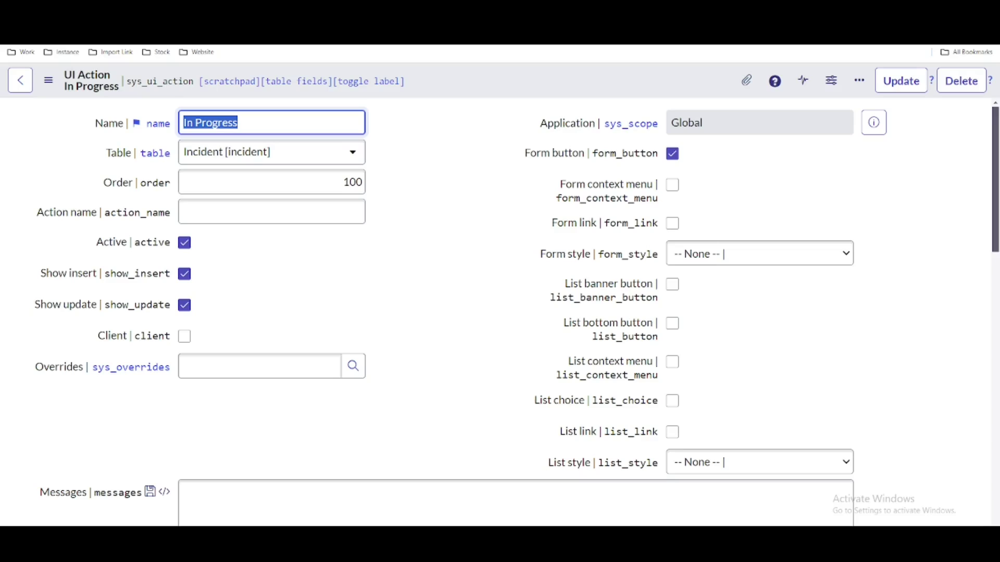
pyautogui.hotkey('alt', 'Left')
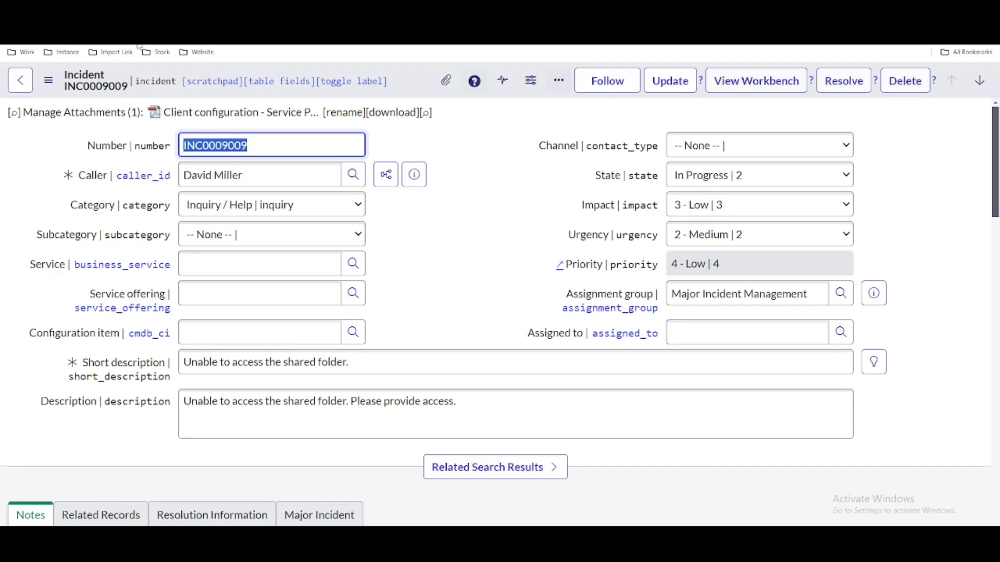
# Return to the In Progress UI action and review its Condition and the two uncommented script lines.
pyautogui.click(137, 11)
pyautogui.scroll(-3, 102, 266)
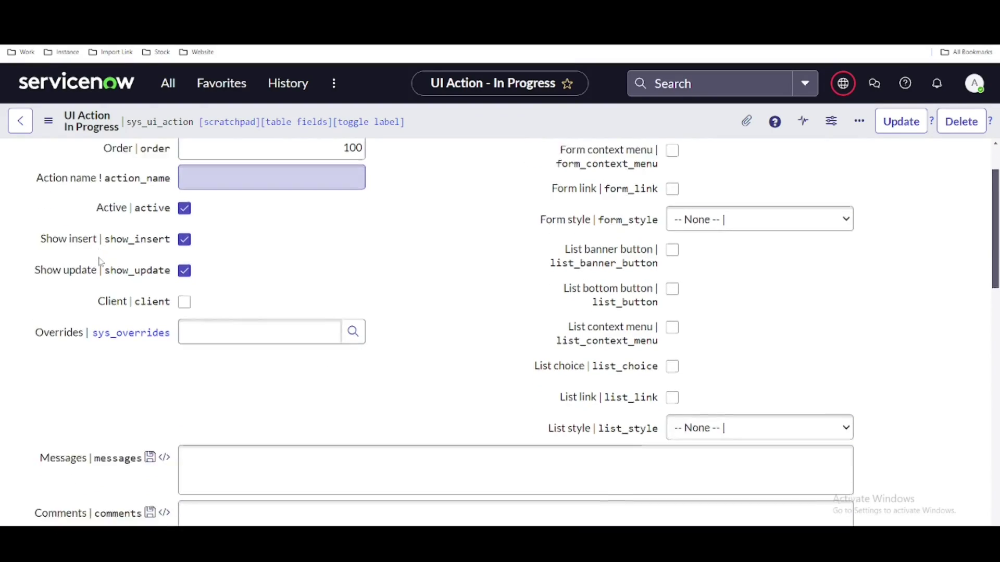
pyautogui.scroll(-5, 102, 263)
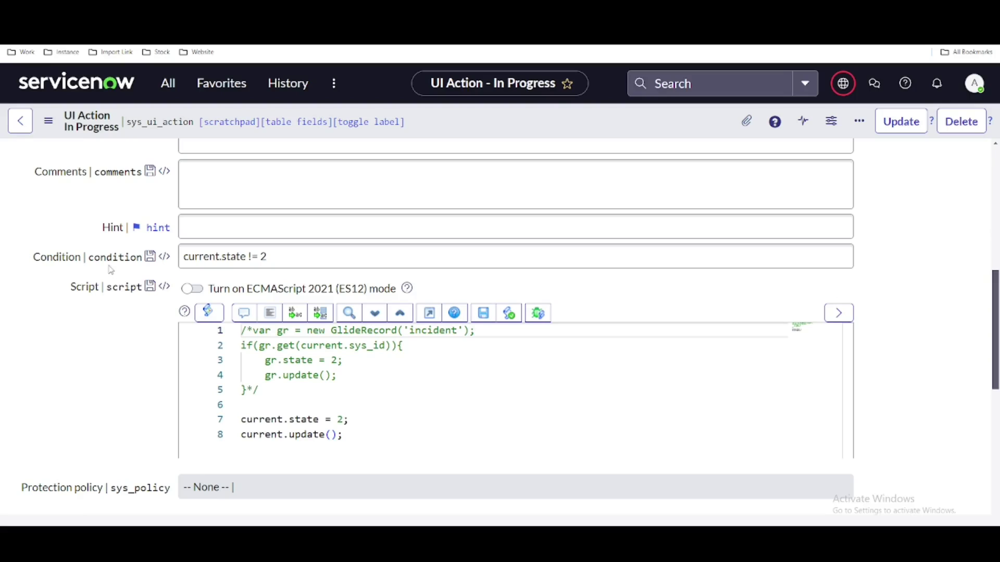
pyautogui.click(291, 257)
pyautogui.hotkey('ctrl', 'a')
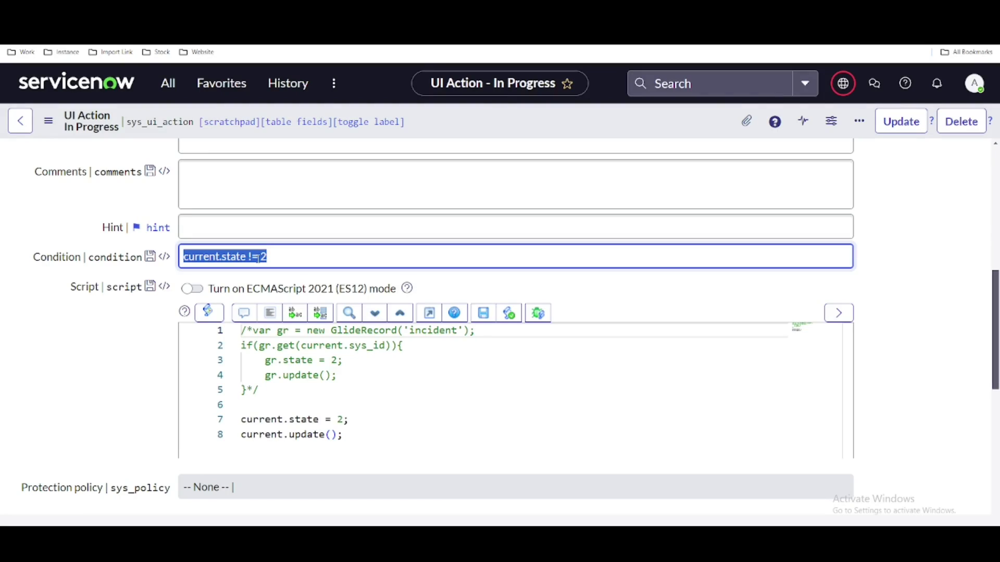
pyautogui.moveTo(342, 434); pyautogui.dragTo(240, 421)
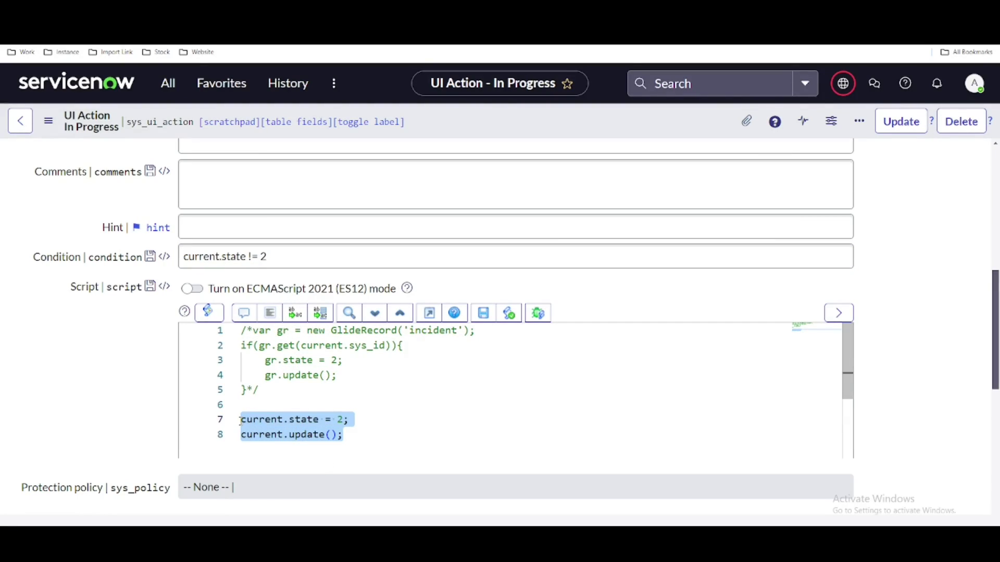